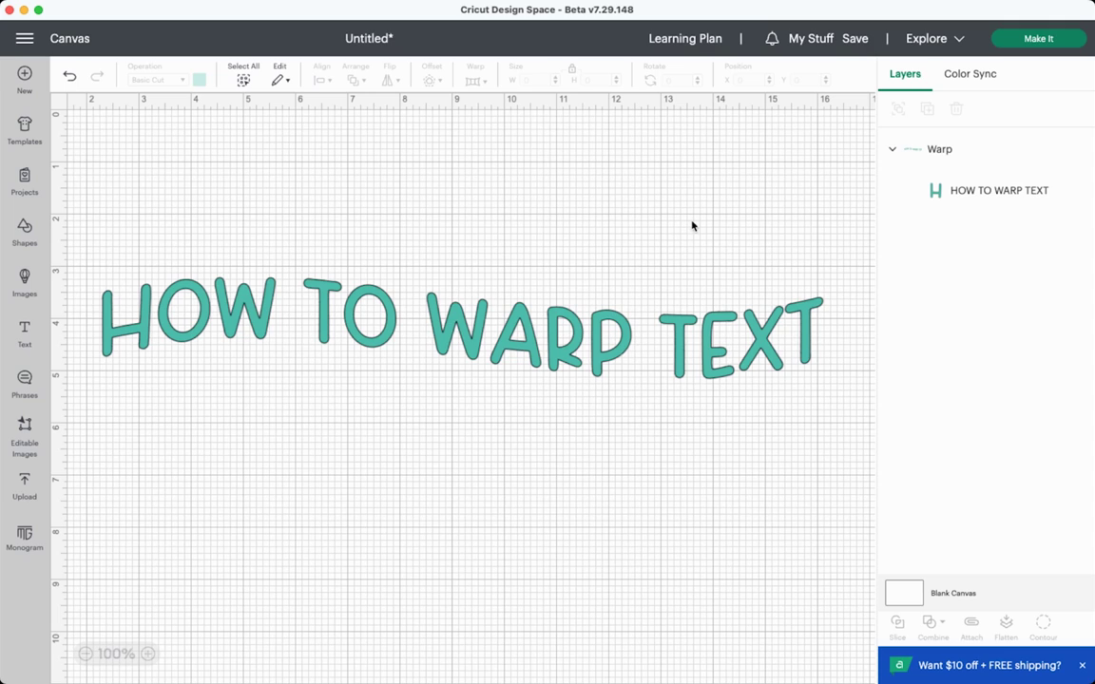
# - Review the Beta option in Settings, then replace the example design with a default Text layer
pyautogui.click(23, 41)
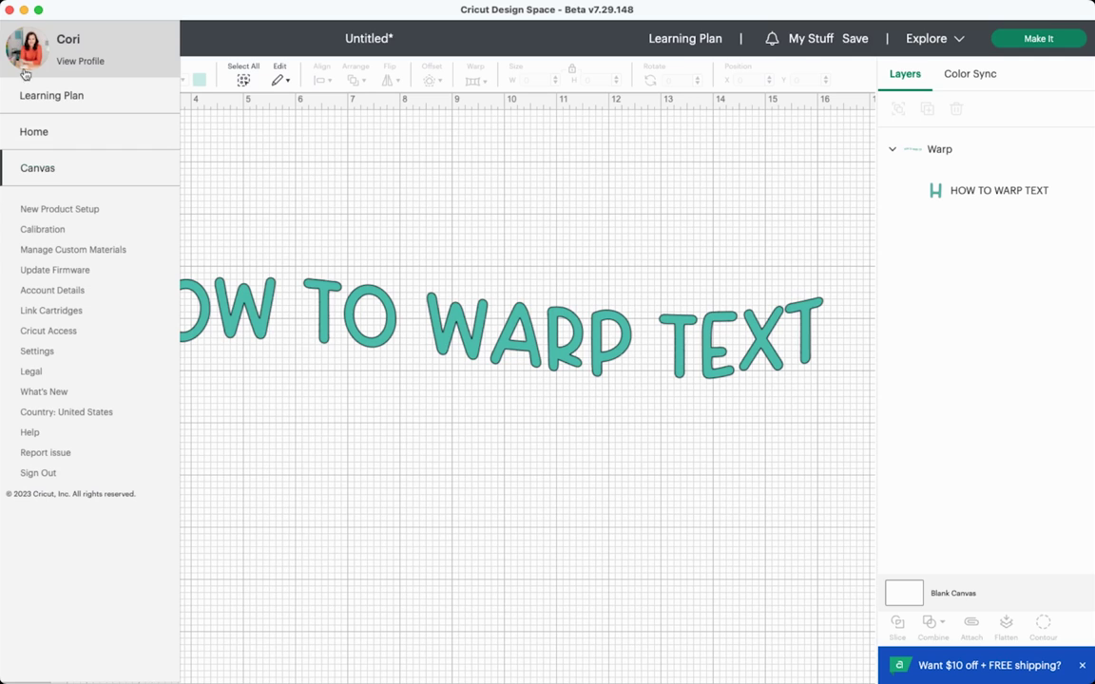
pyautogui.click(39, 352)
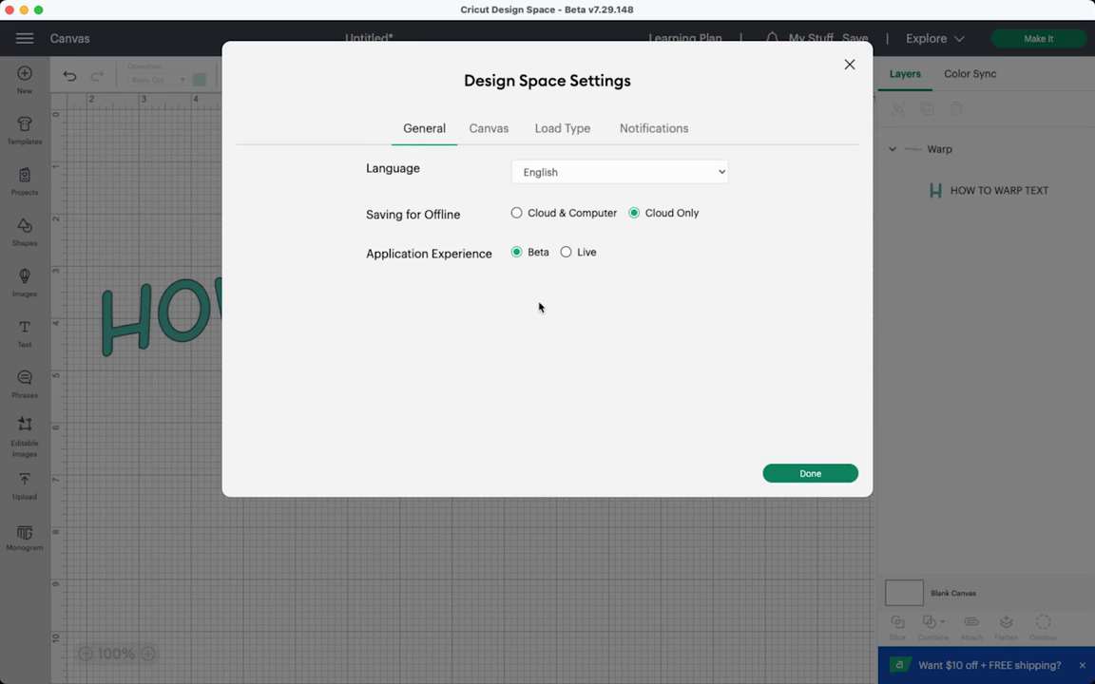
pyautogui.click(823, 472)
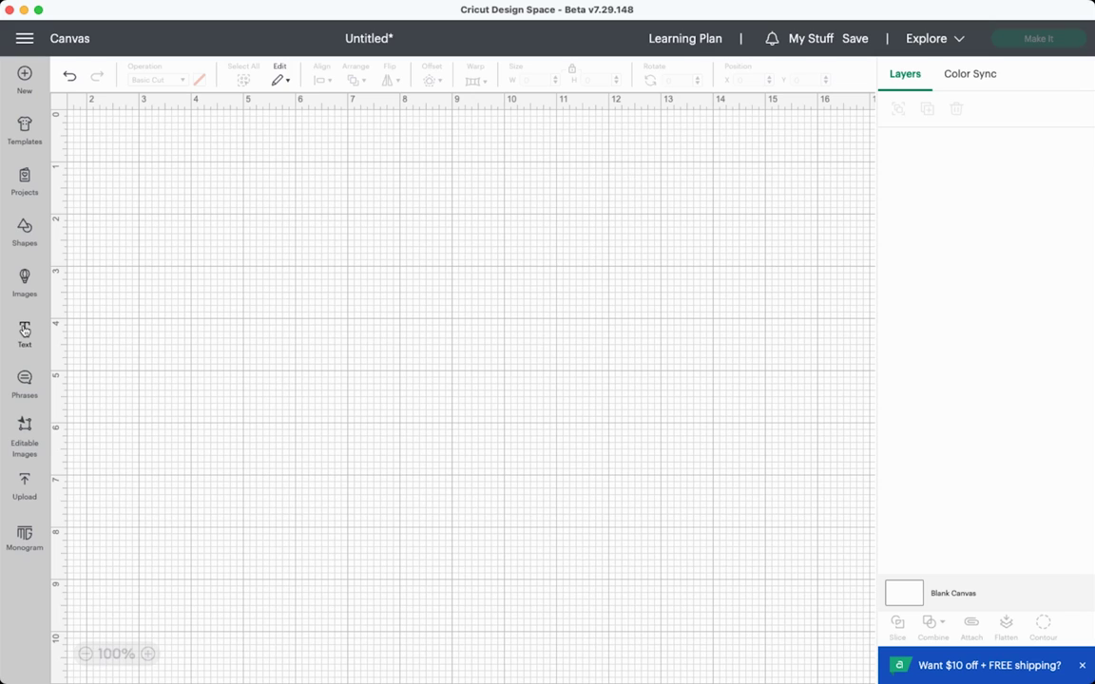
pyautogui.click(25, 329)
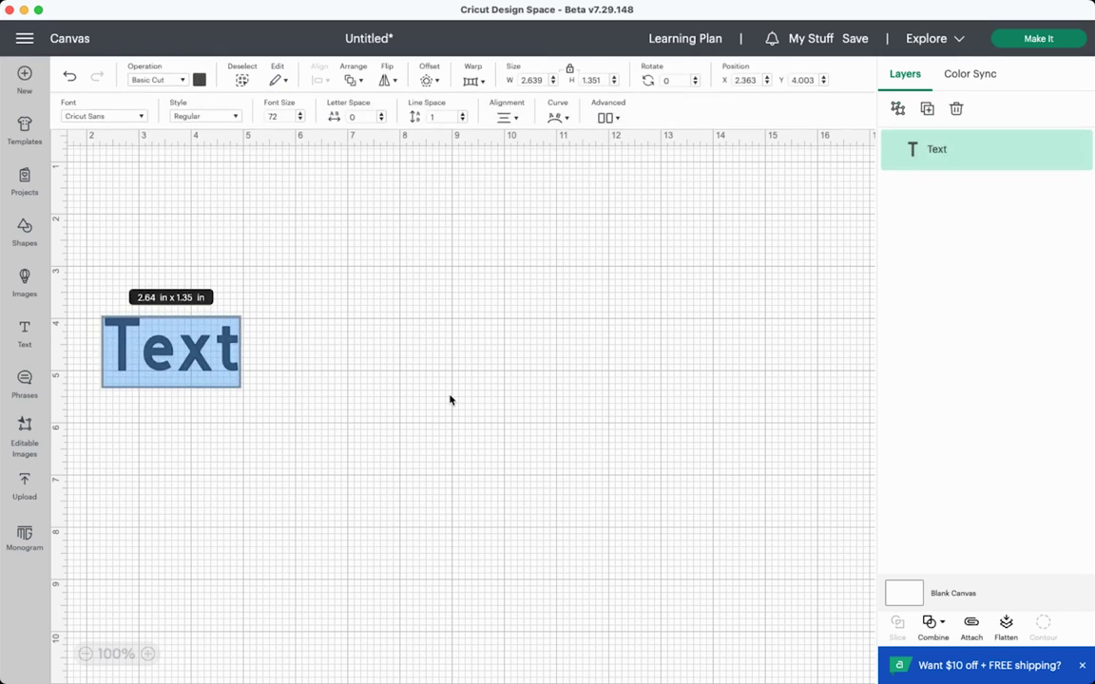
# - Move the Text layer and enlarge it to 3.87 × 1.53 in (size 110.1), showing the warp presets
pyautogui.click(285, 380)
pyautogui.moveTo(190, 359); pyautogui.dragTo(257, 318)
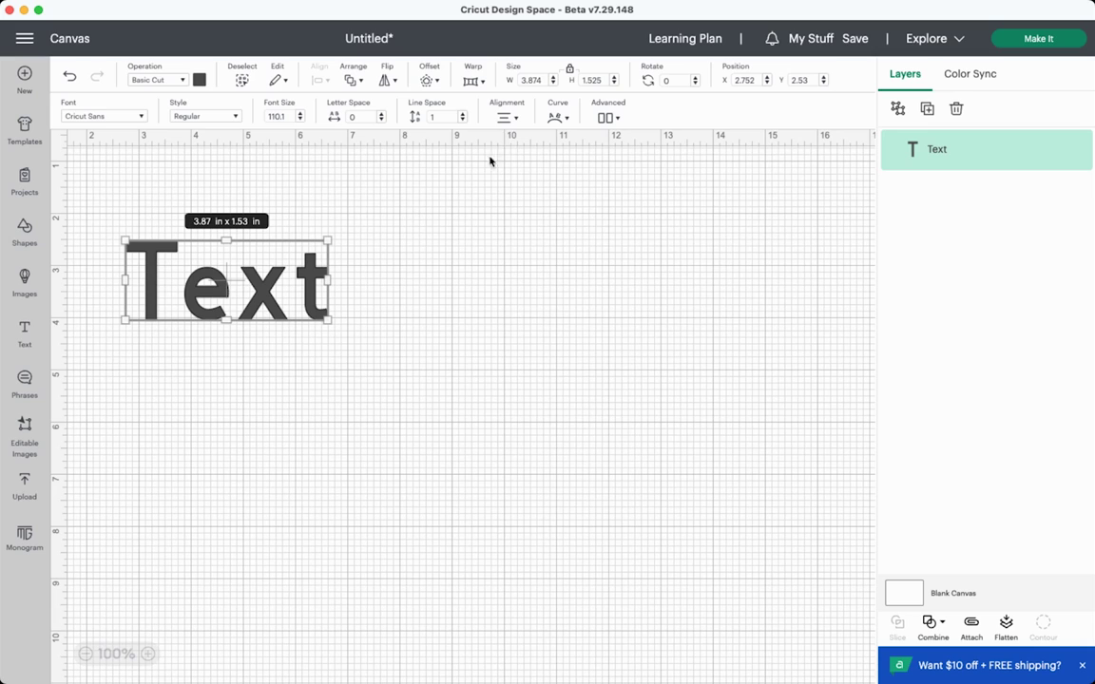
pyautogui.click(472, 80)
# - Try warp presets 1, 7 and 12 on the Text
pyautogui.scroll(-5, 608, 285)
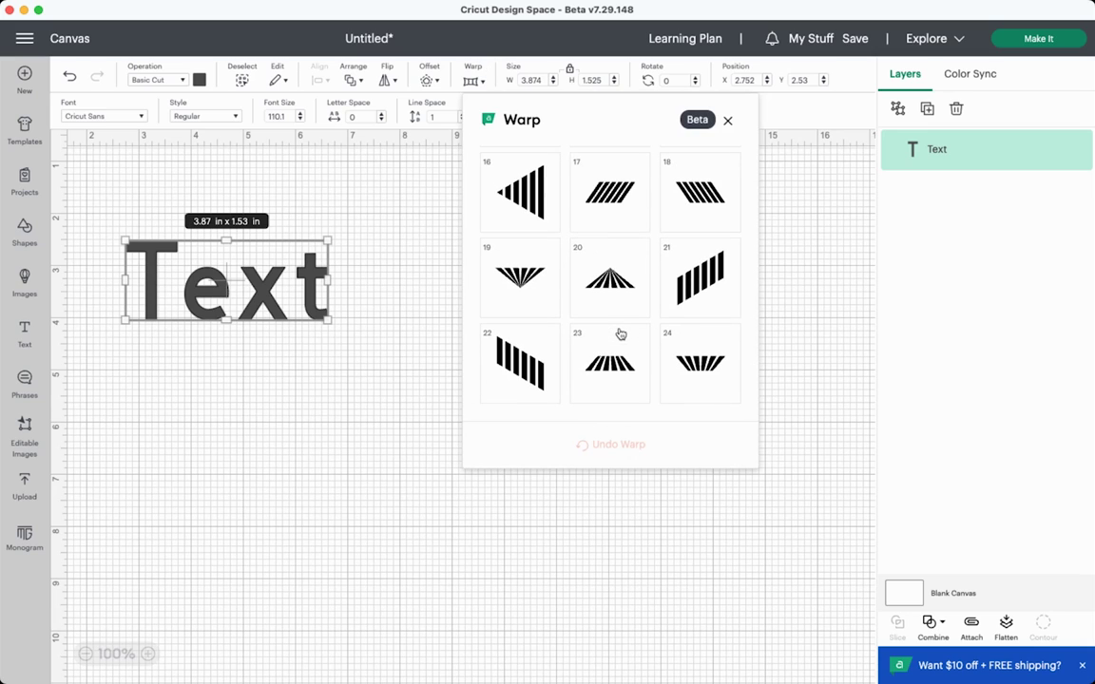
pyautogui.scroll(5, 619, 334)
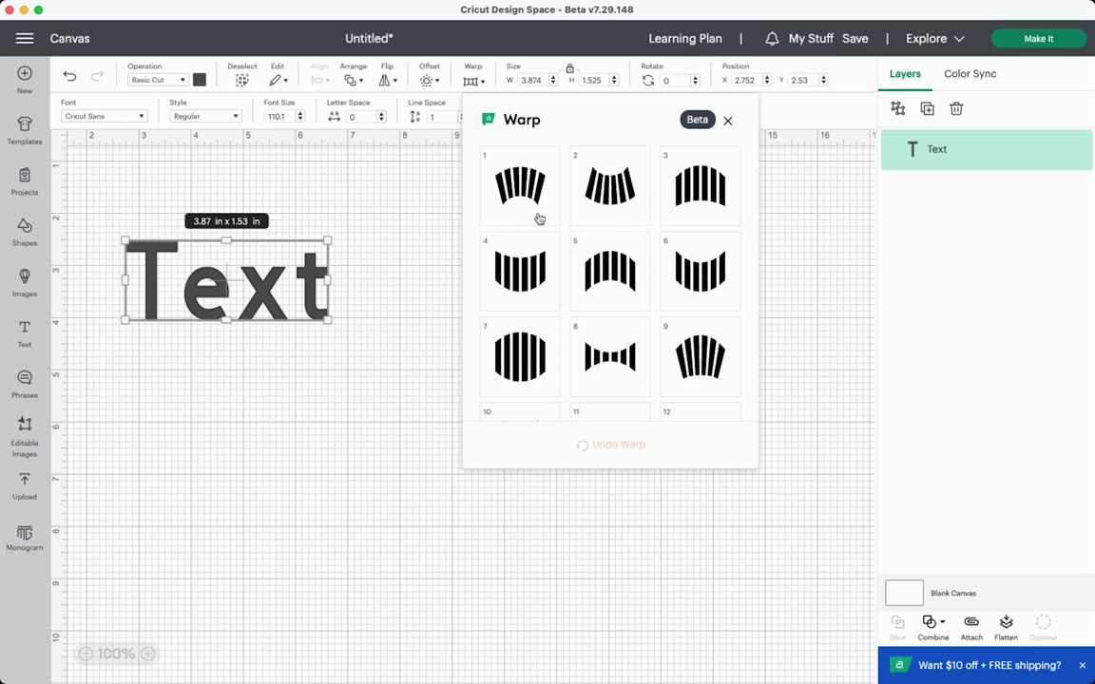
pyautogui.click(518, 186)
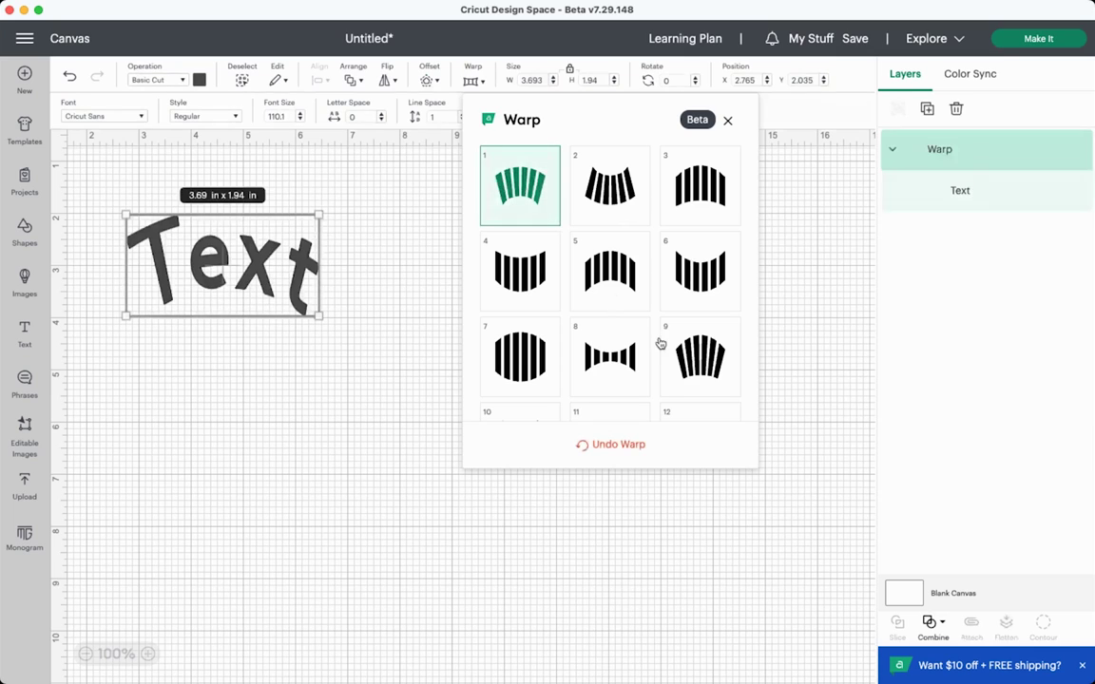
pyautogui.scroll(-1, 646, 319)
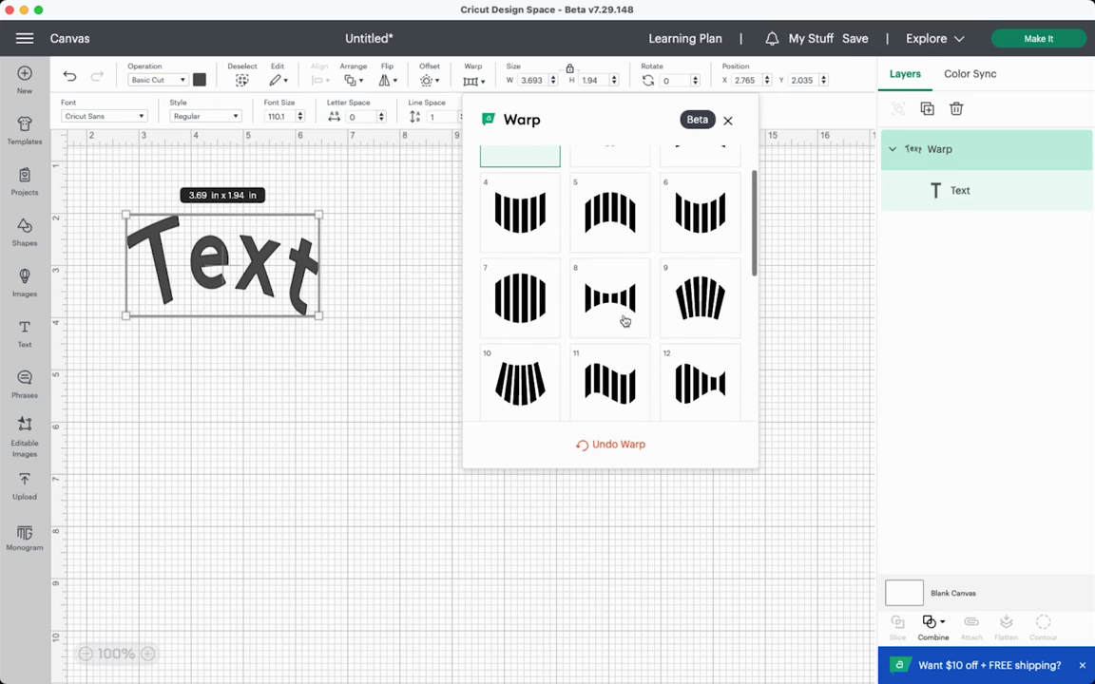
pyautogui.click(522, 314)
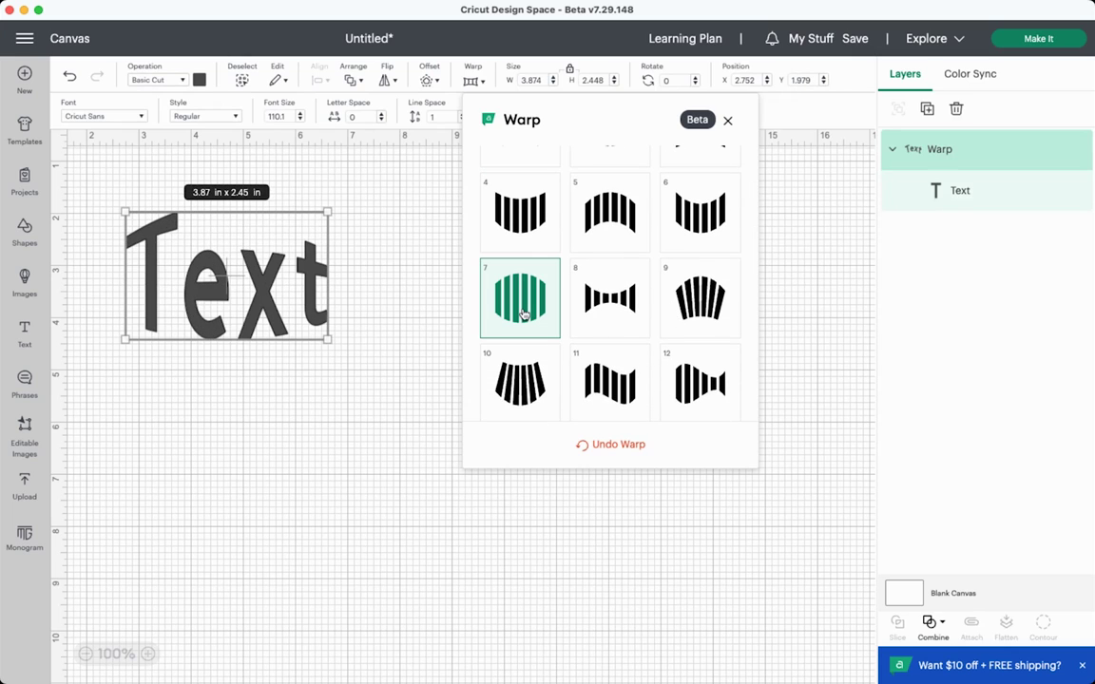
pyautogui.click(715, 400)
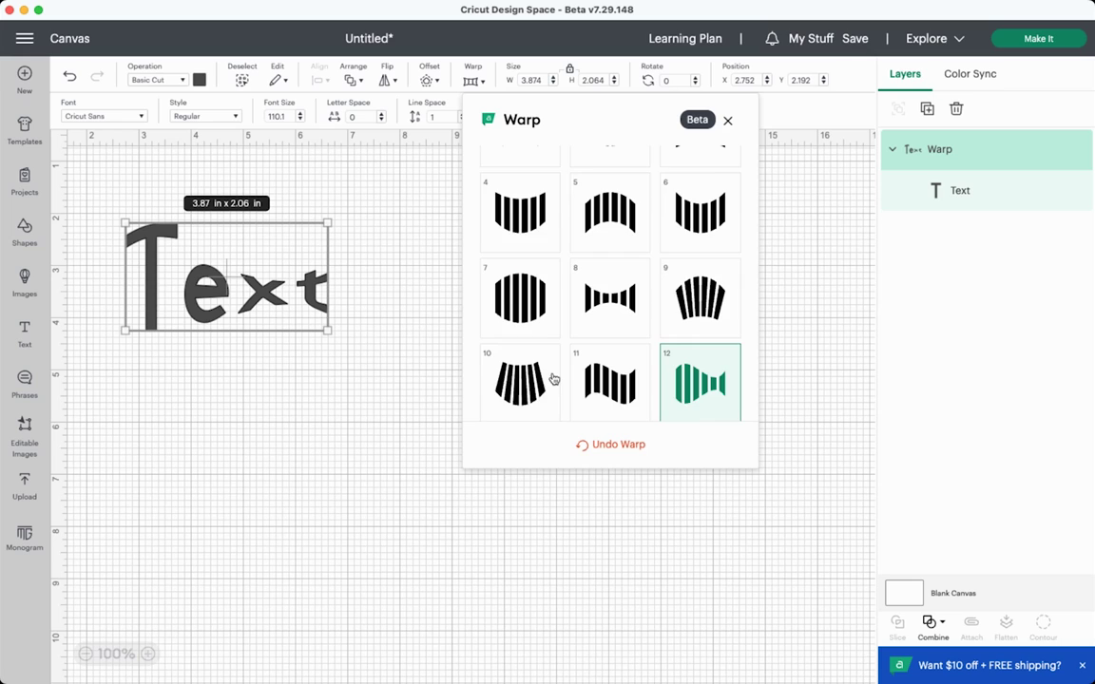
# - Try presets 13, 15, 20 and 23, then keep the text gently arched at 3.69 × 1.94 in
pyautogui.scroll(-2, 513, 376)
pyautogui.click(503, 315)
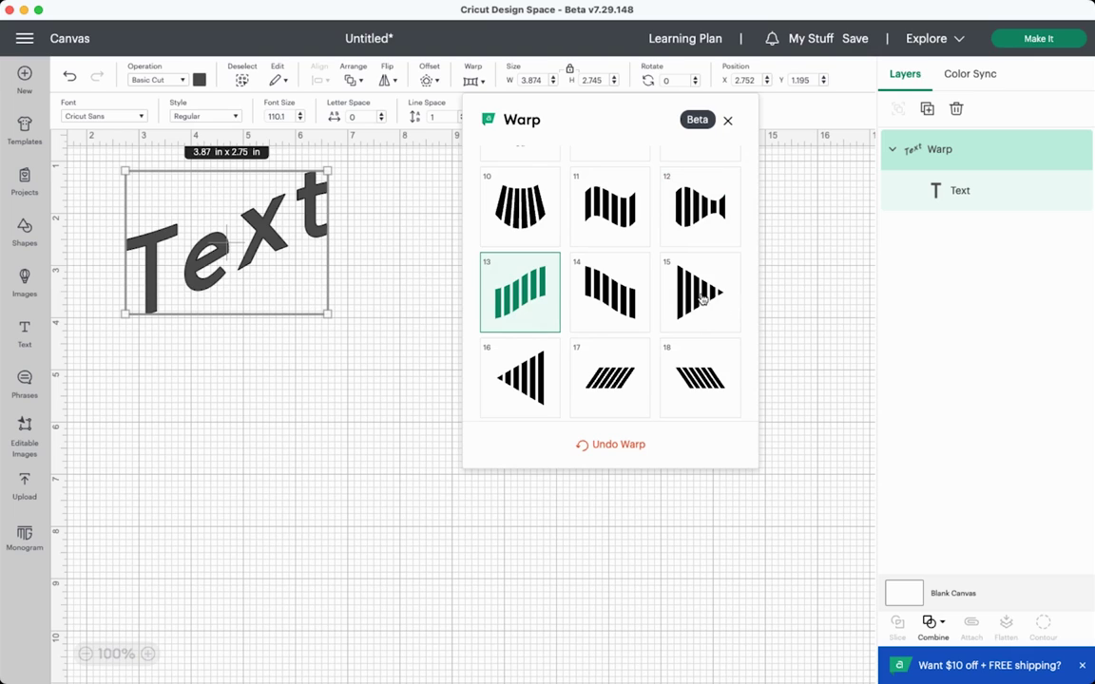
pyautogui.click(690, 298)
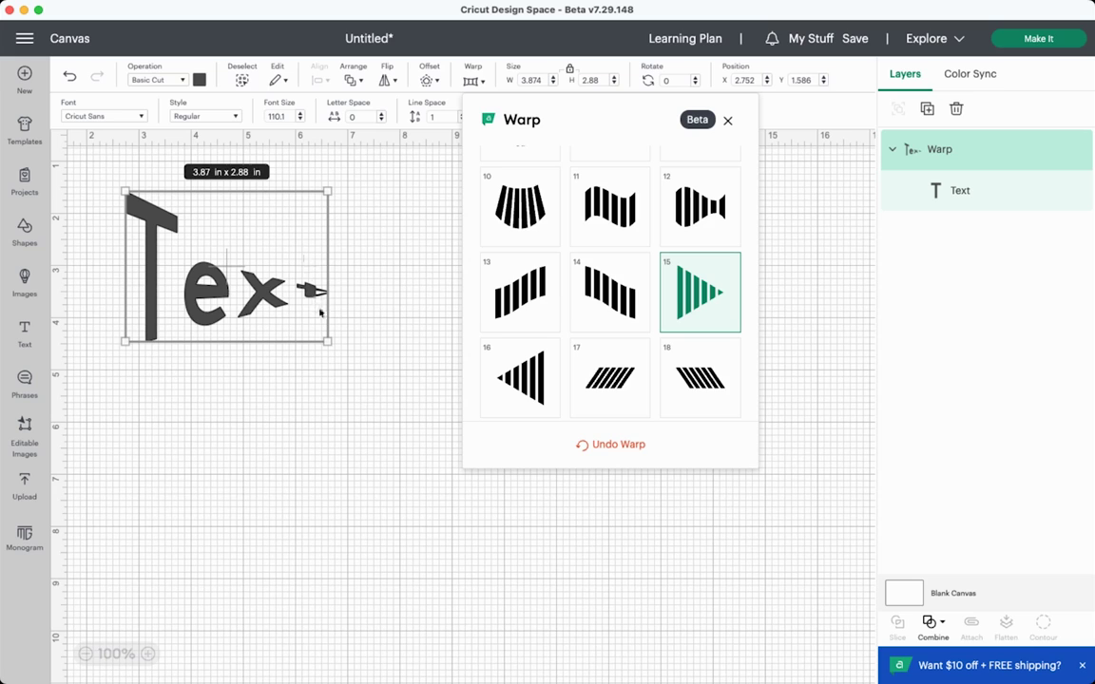
pyautogui.scroll(-3, 635, 335)
pyautogui.scroll(-1, 636, 335)
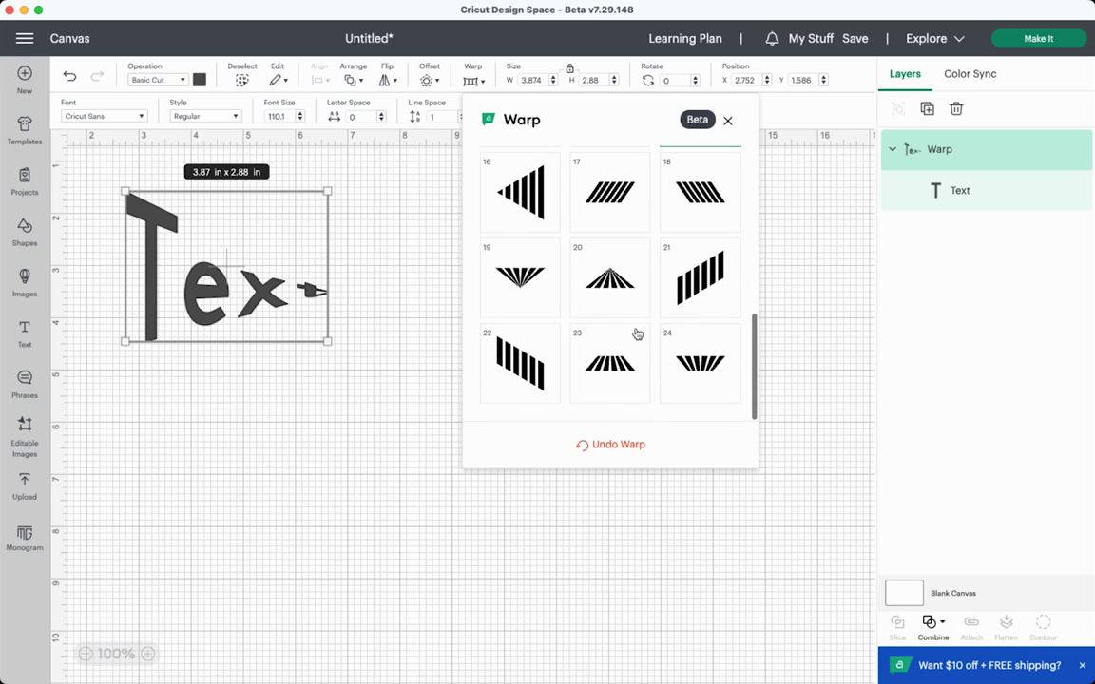
pyautogui.click(610, 285)
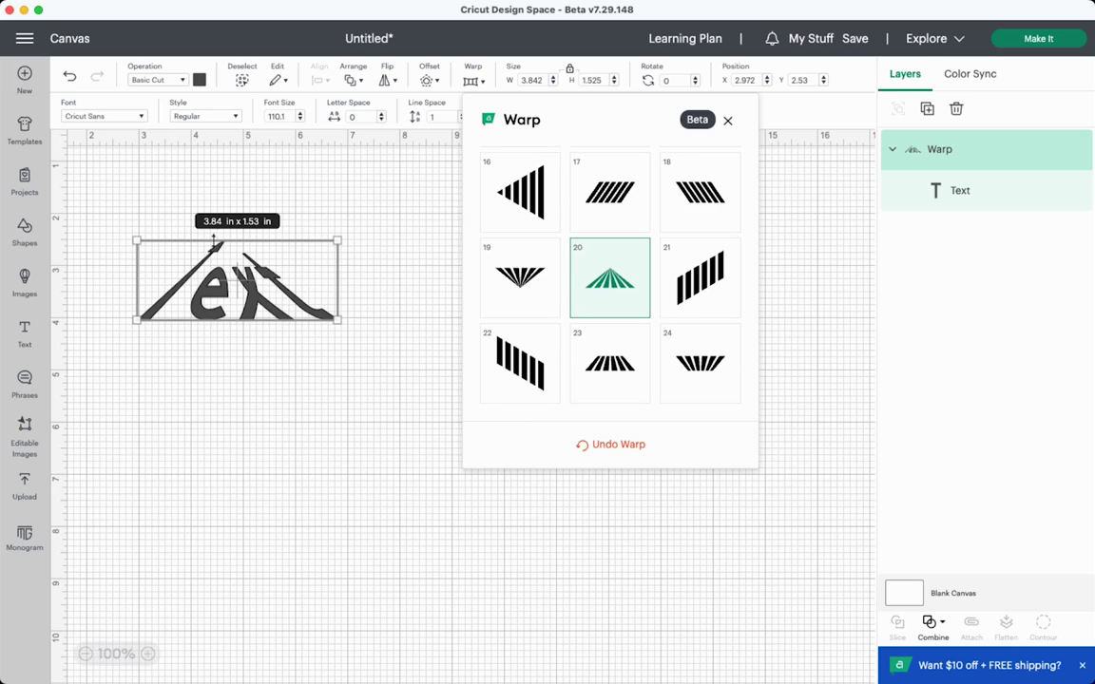
pyautogui.click(620, 361)
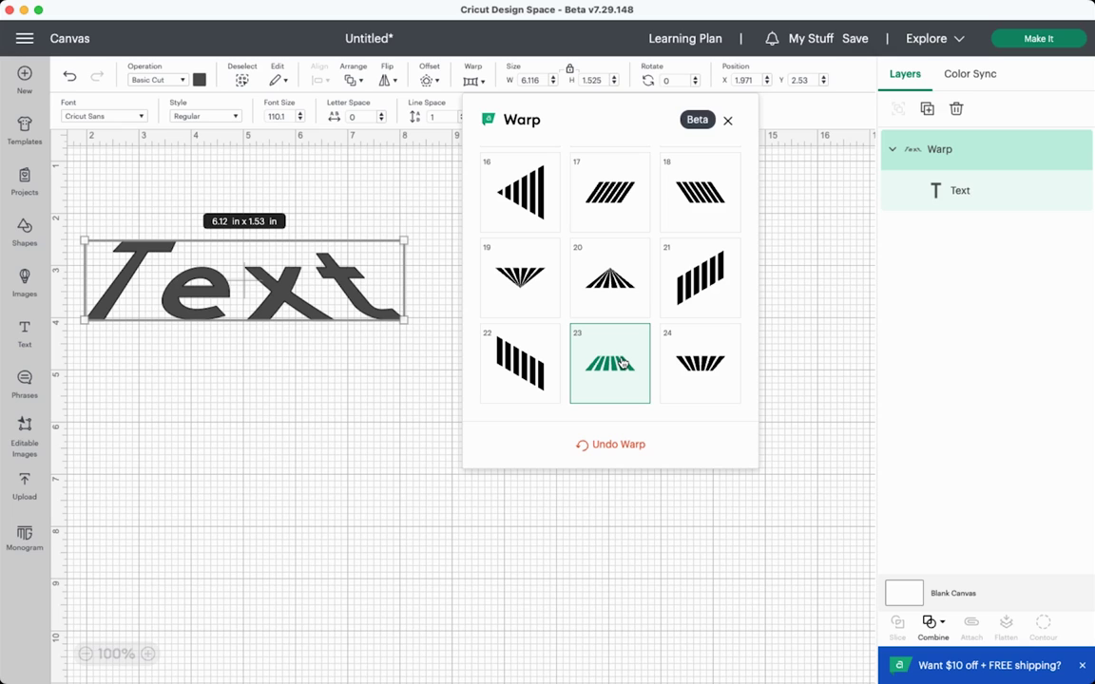
pyautogui.click(499, 196)
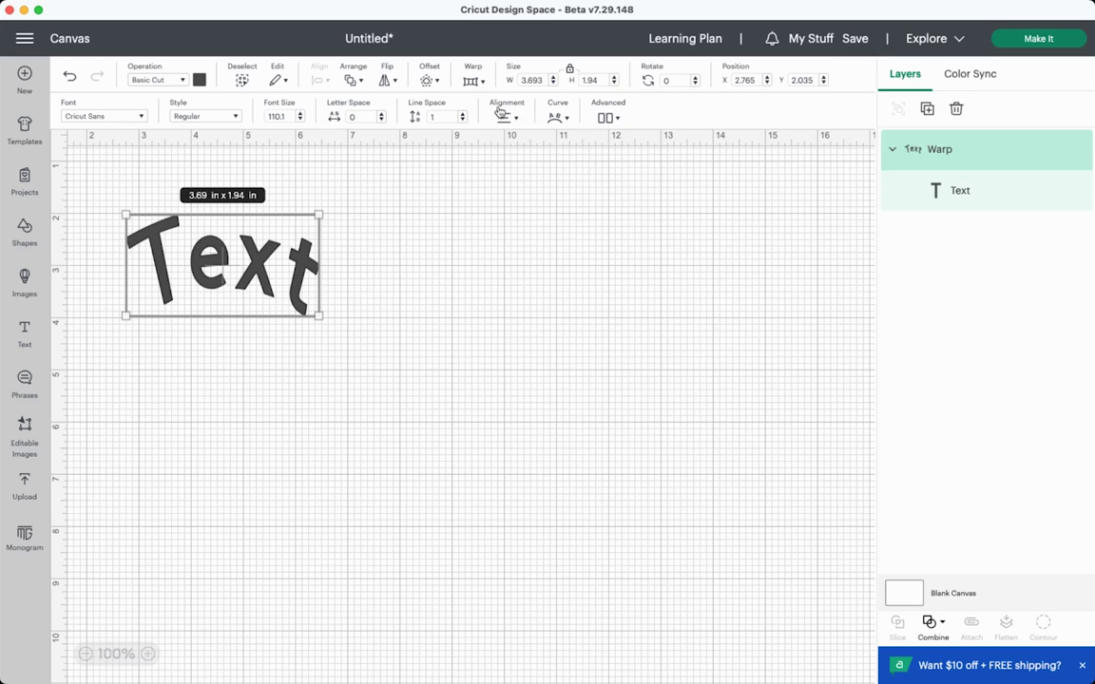
# - Undo the warp so the Text is straight again at 3.87 × 1.53 in
pyautogui.click(467, 83)
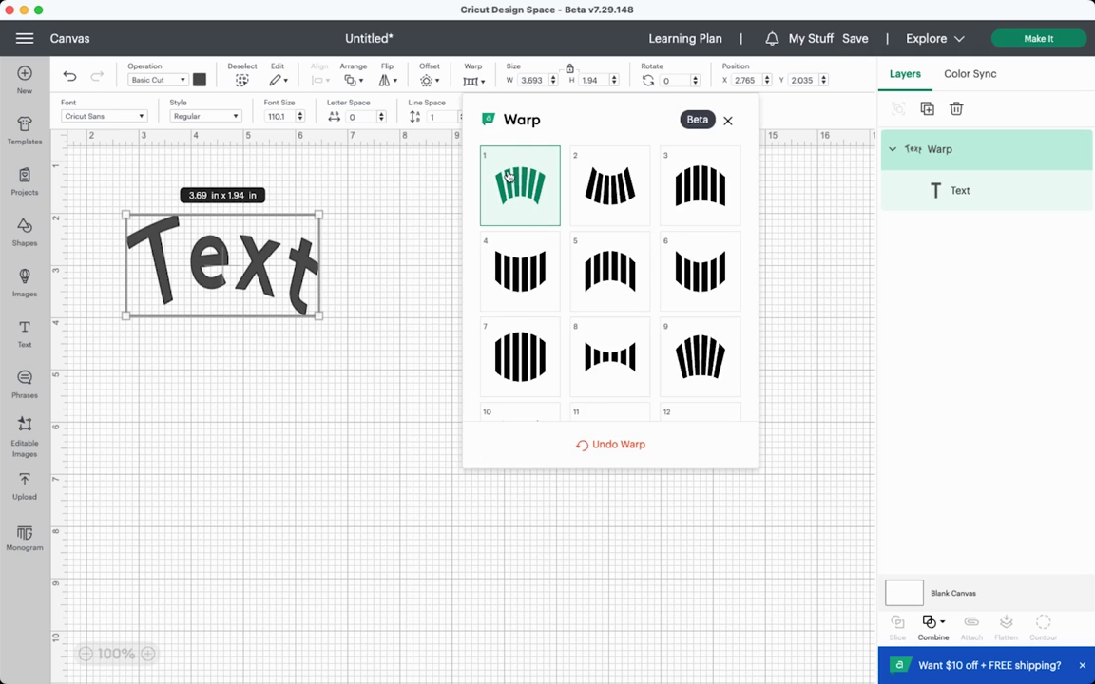
pyautogui.click(613, 449)
pyautogui.click(246, 317)
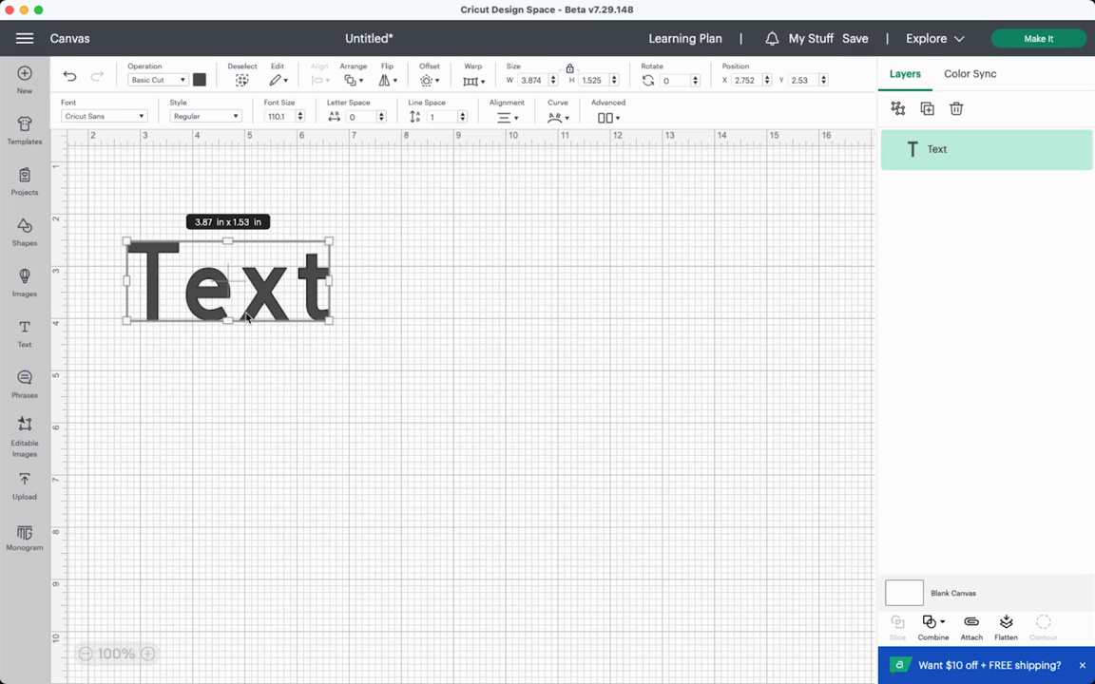
# - Replace the word Text with SUNSHINE and move it lower on the canvas
pyautogui.hscroll(1, 246, 317)
pyautogui.doubleClick(253, 311)
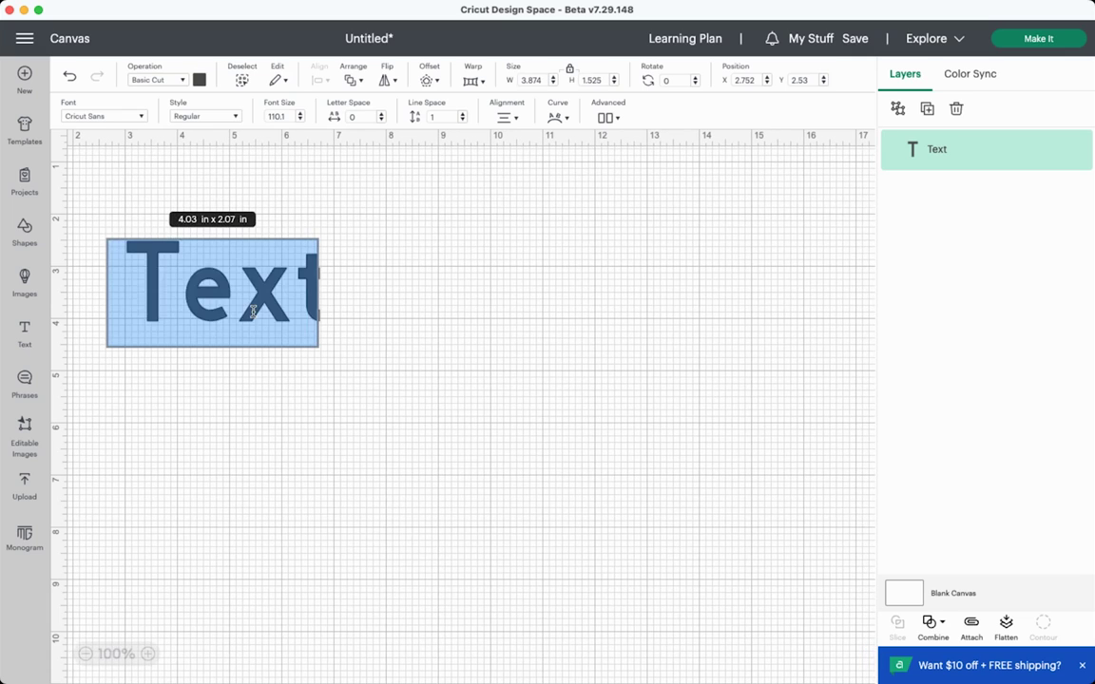
pyautogui.press('BackSpace')
pyautogui.write('SU')
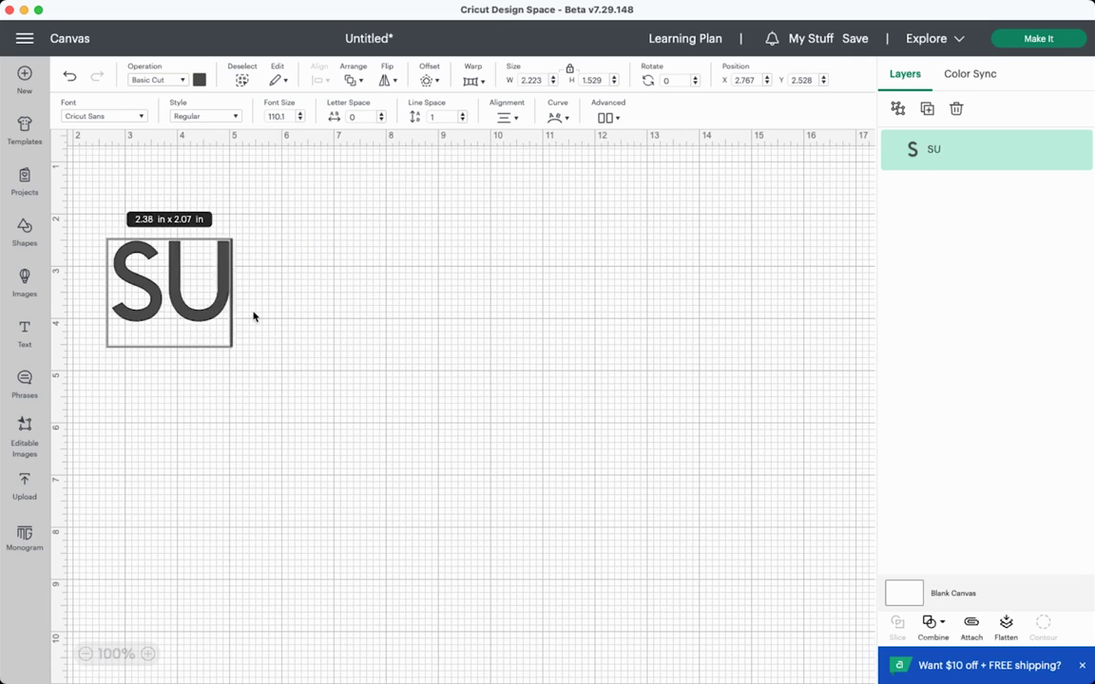
pyautogui.write('NSHINE')
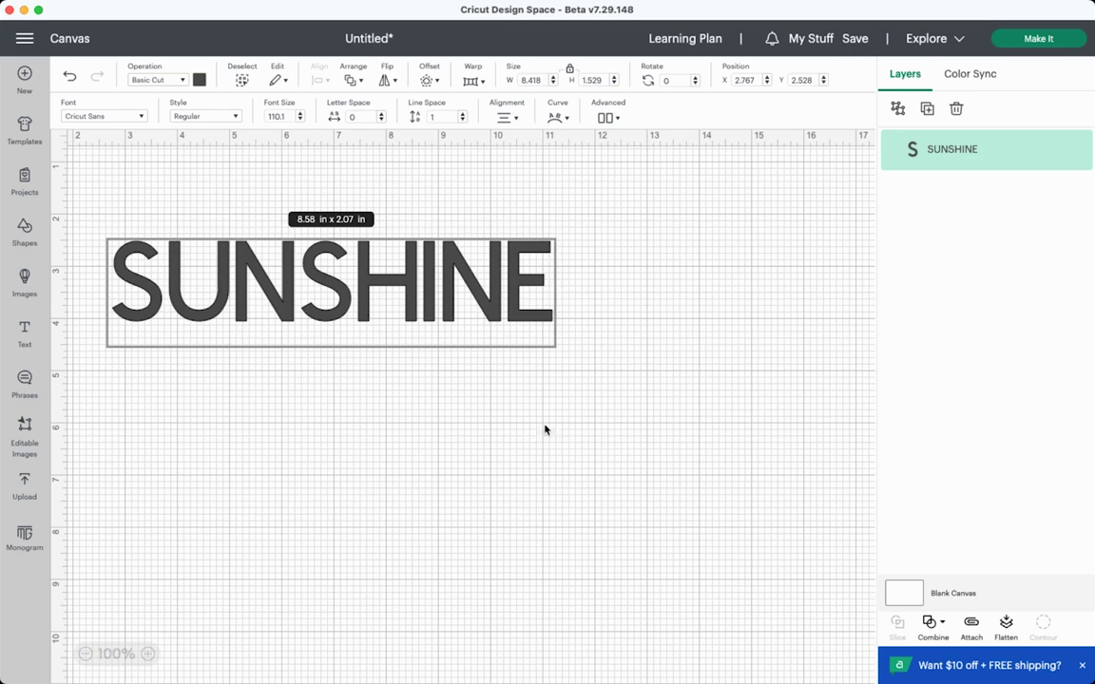
pyautogui.click(440, 325)
pyautogui.moveTo(440, 324); pyautogui.dragTo(443, 535)
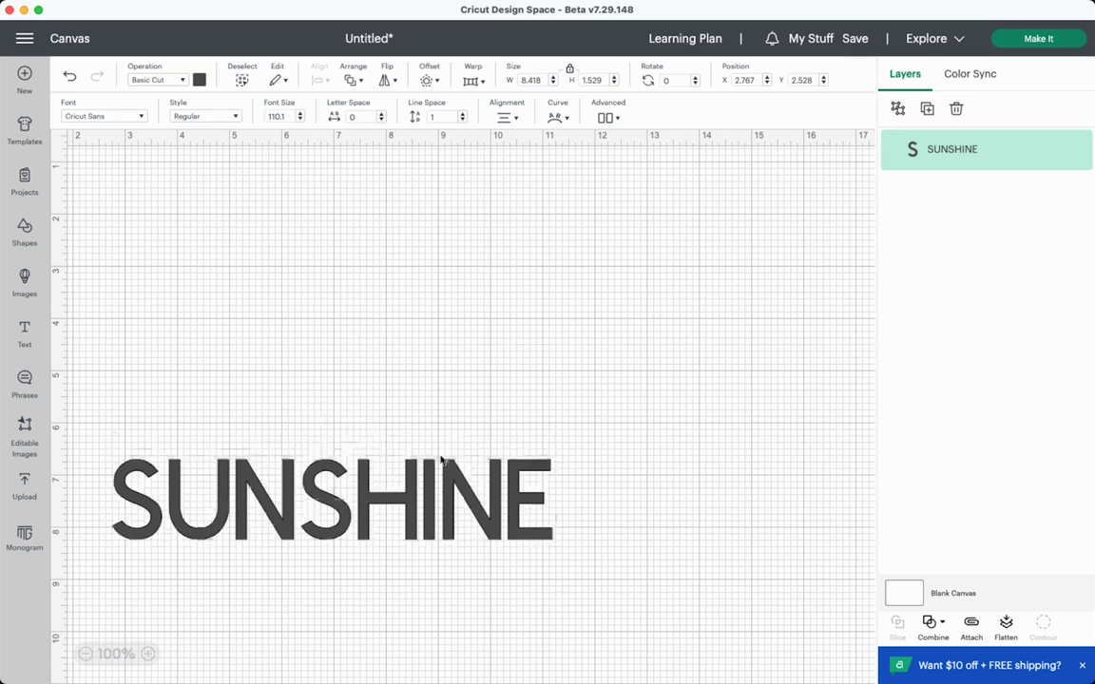
# - Arch SUNSHINE with the first warp shape, move it back up, then try a tapering warp
pyautogui.click(472, 82)
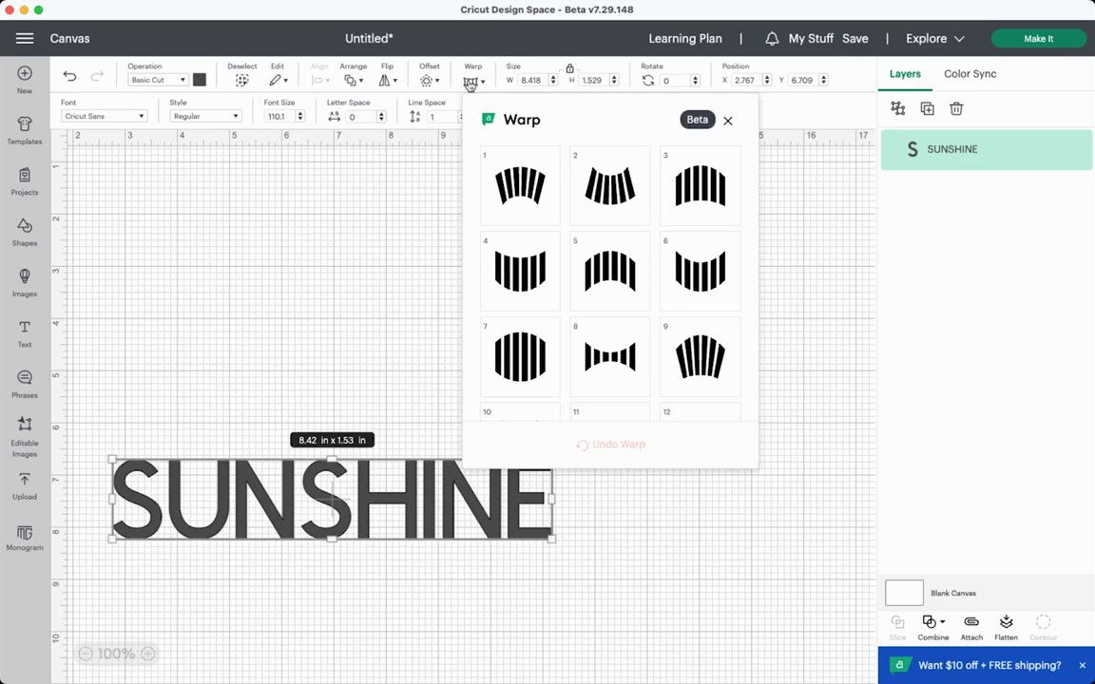
pyautogui.click(522, 190)
pyautogui.click(298, 361)
pyautogui.moveTo(357, 501); pyautogui.dragTo(357, 412)
pyautogui.click(473, 82)
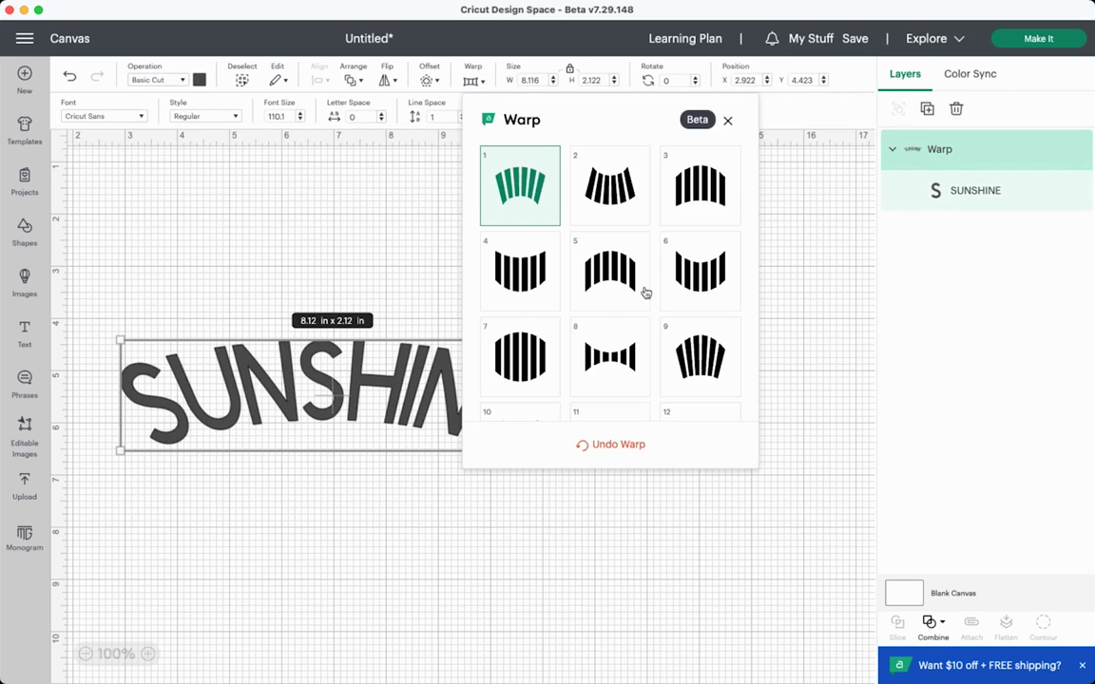
pyautogui.scroll(-2, 587, 338)
pyautogui.scroll(-3, 587, 337)
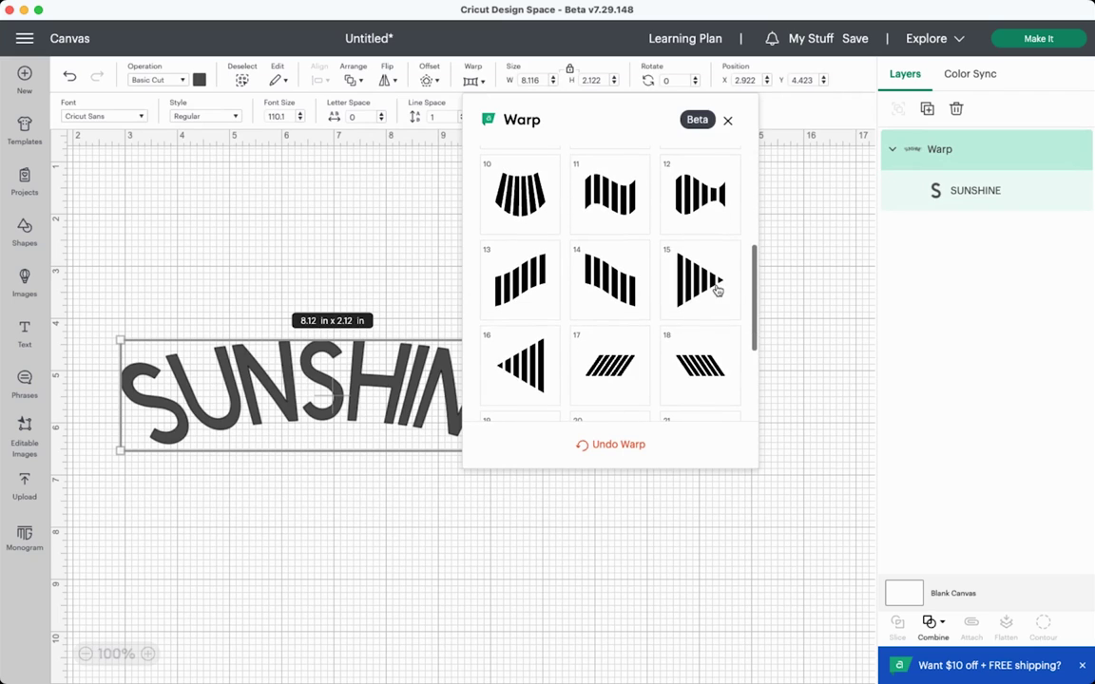
pyautogui.click(716, 288)
pyautogui.click(361, 571)
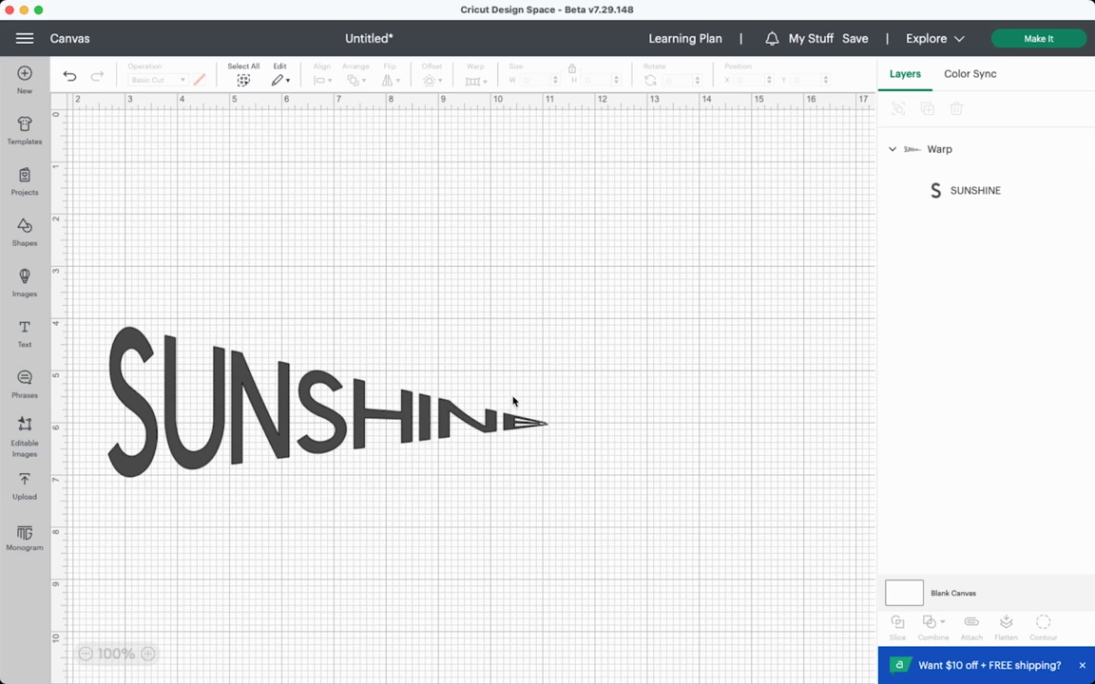
# - Preview a peaked tent-shaped warp (style 20) on SUNSHINE, then undo it to plain lettering
pyautogui.click(293, 439)
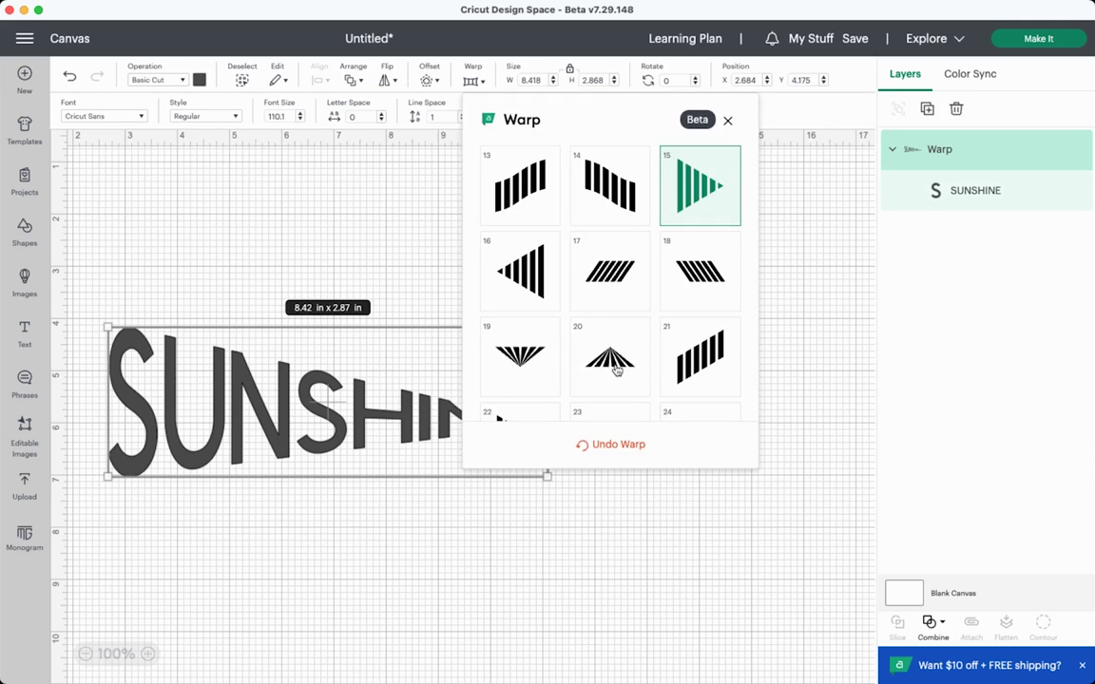
pyautogui.click(616, 368)
pyautogui.click(199, 237)
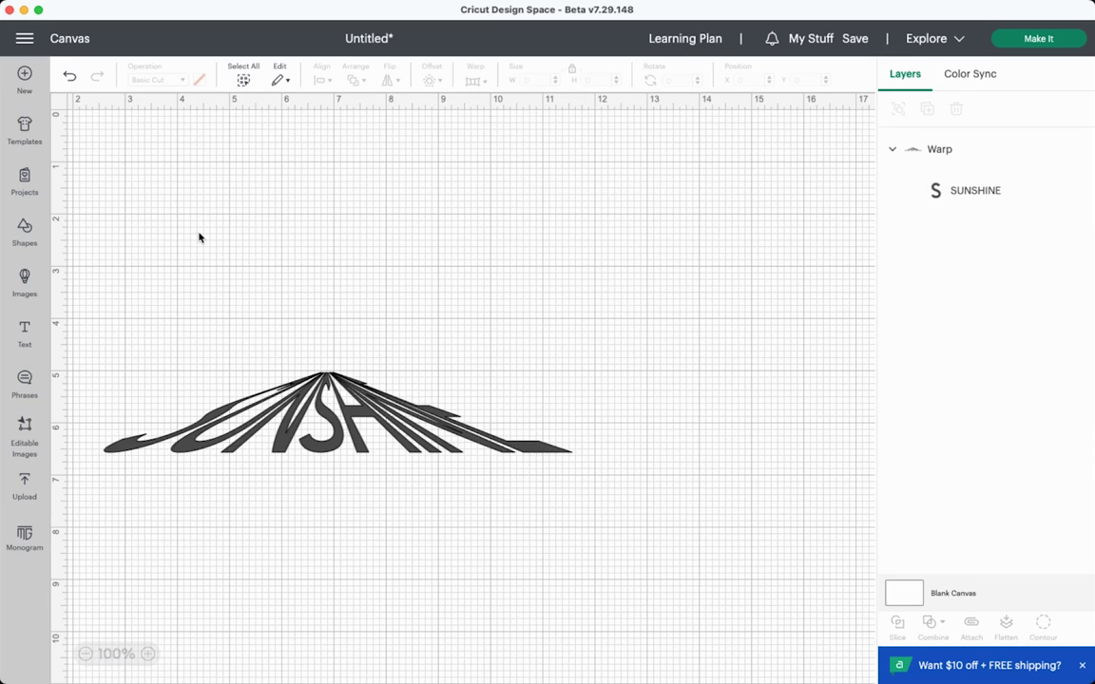
pyautogui.press('super+z')
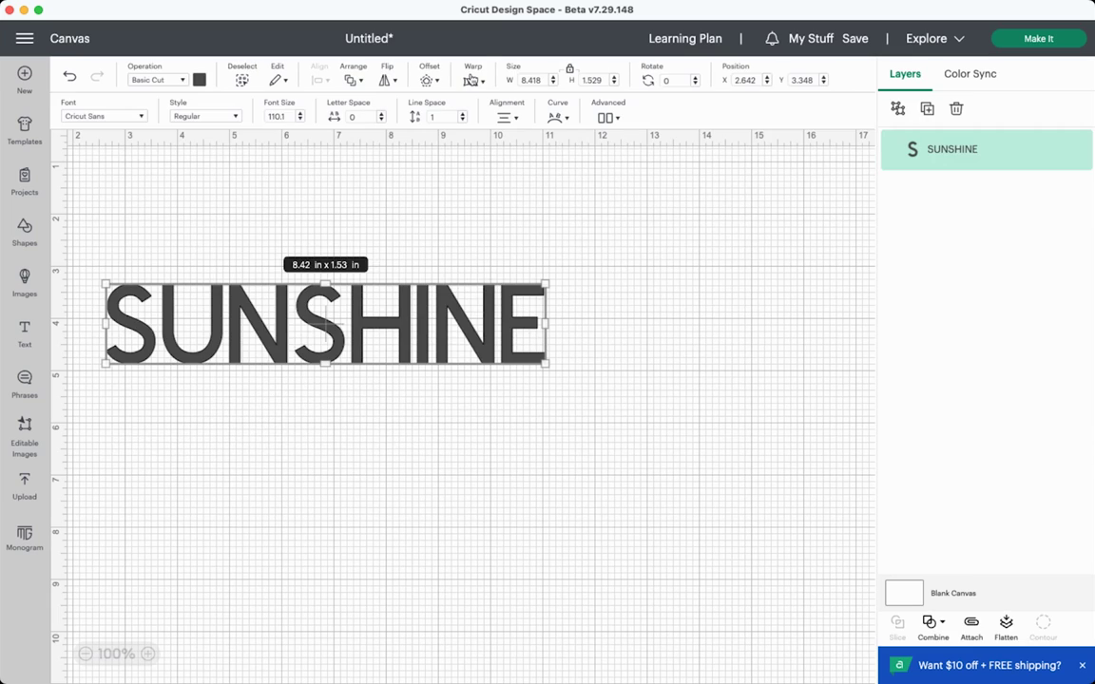
# - Arch SUNSHINE upward with warp style 1
pyautogui.click(472, 81)
pyautogui.click(542, 197)
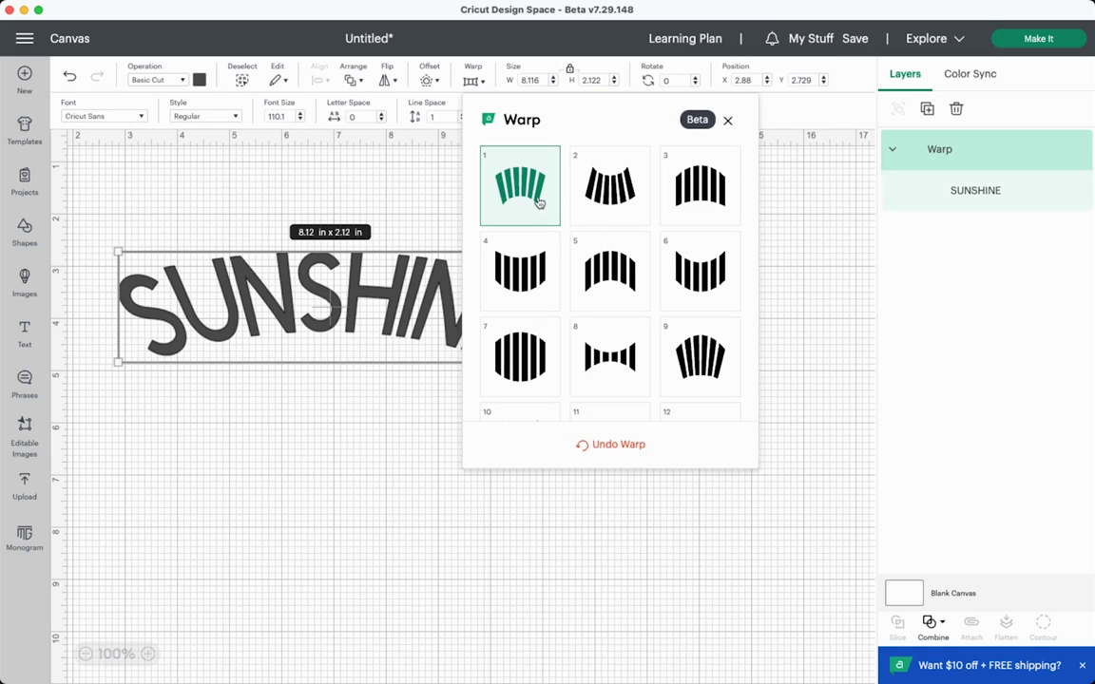
pyautogui.click(354, 412)
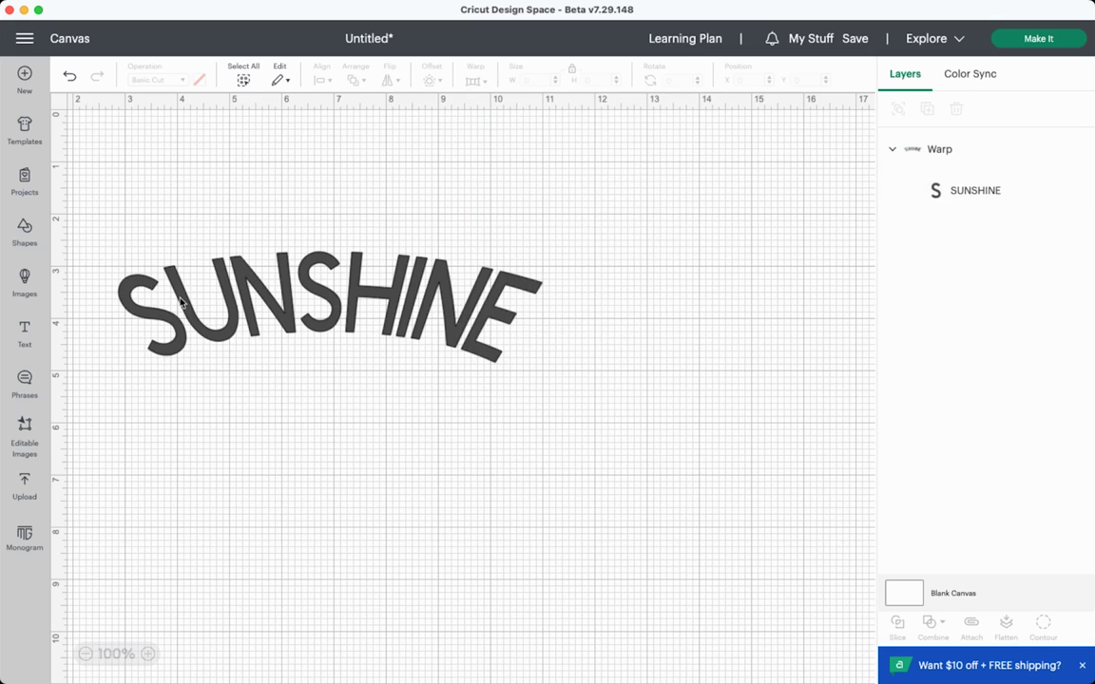
# - Duplicate the arched SUNSHINE, place the copy beneath it, and remove the copy's warp
pyautogui.click(415, 331)
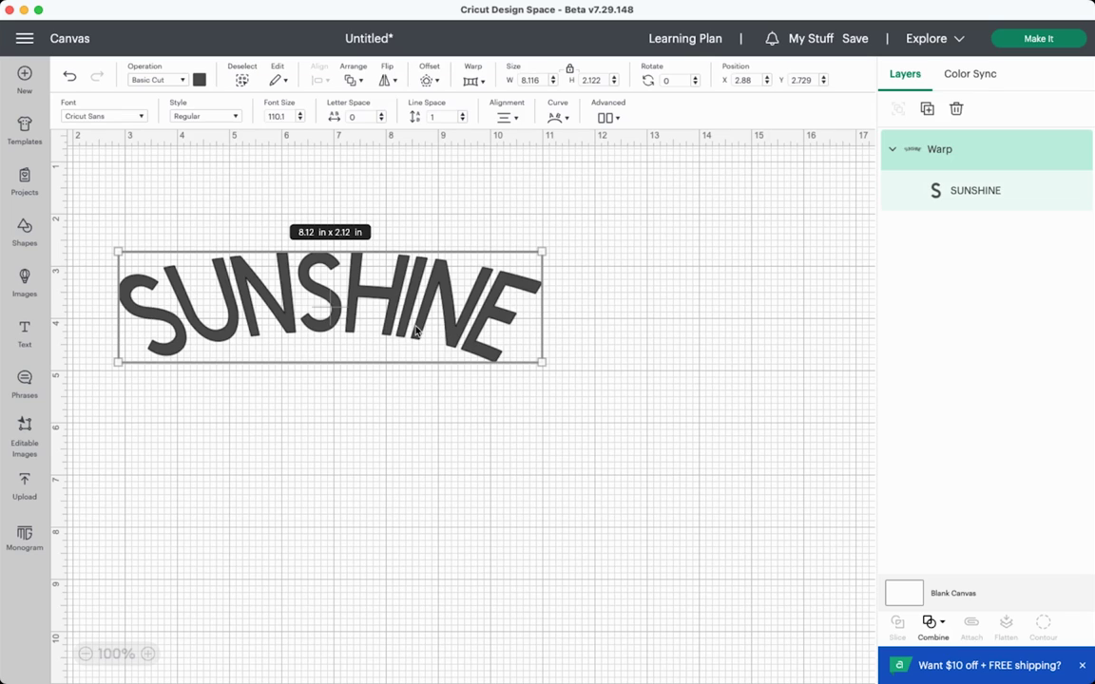
pyautogui.press('super+c')
pyautogui.press('super+v')
pyautogui.click(596, 213)
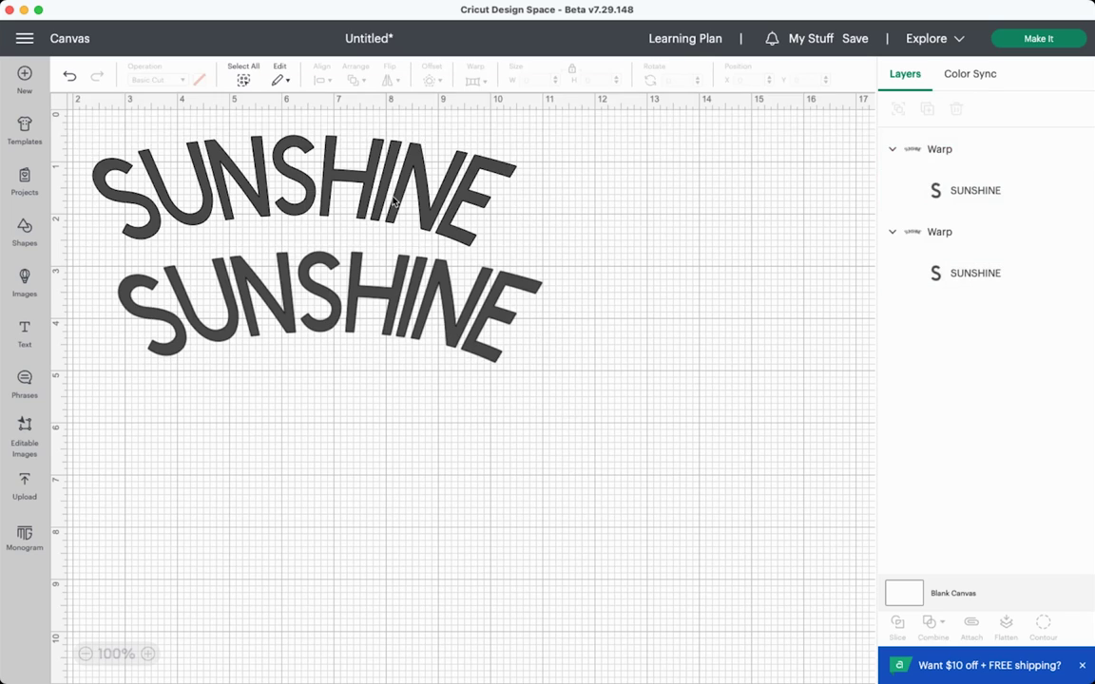
pyautogui.moveTo(394, 201); pyautogui.dragTo(420, 466)
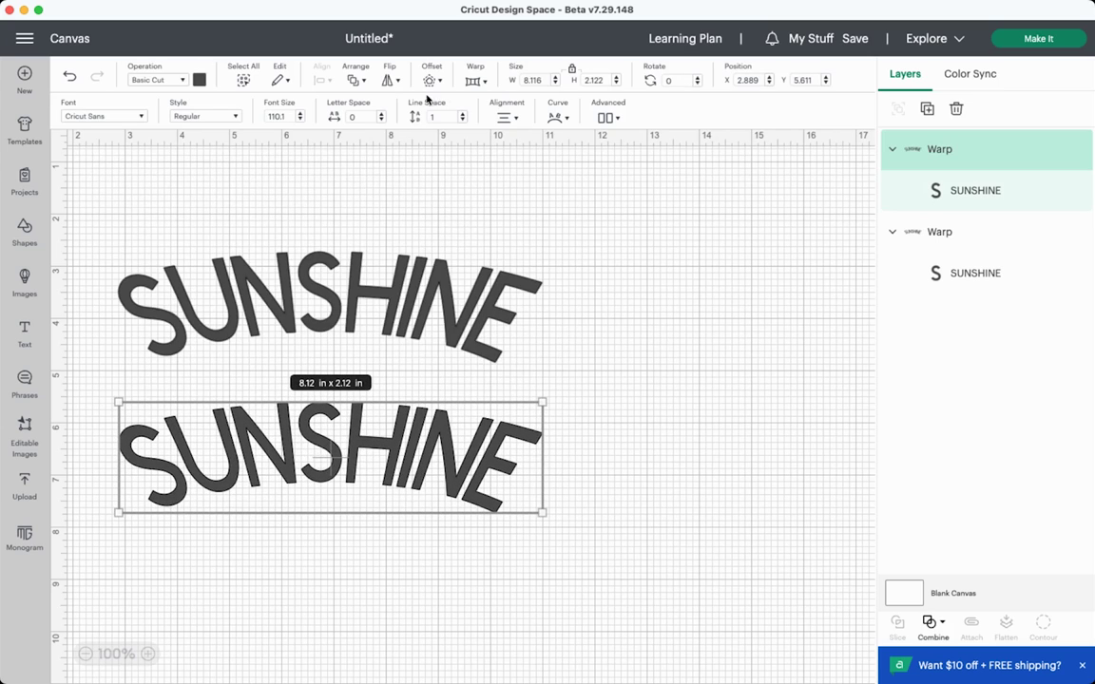
pyautogui.click(483, 83)
pyautogui.click(608, 445)
# - Position the straight lower SUNSHINE and bend it into a circular arc with the Curve slider
pyautogui.moveTo(400, 492); pyautogui.dragTo(409, 458)
pyautogui.click(385, 528)
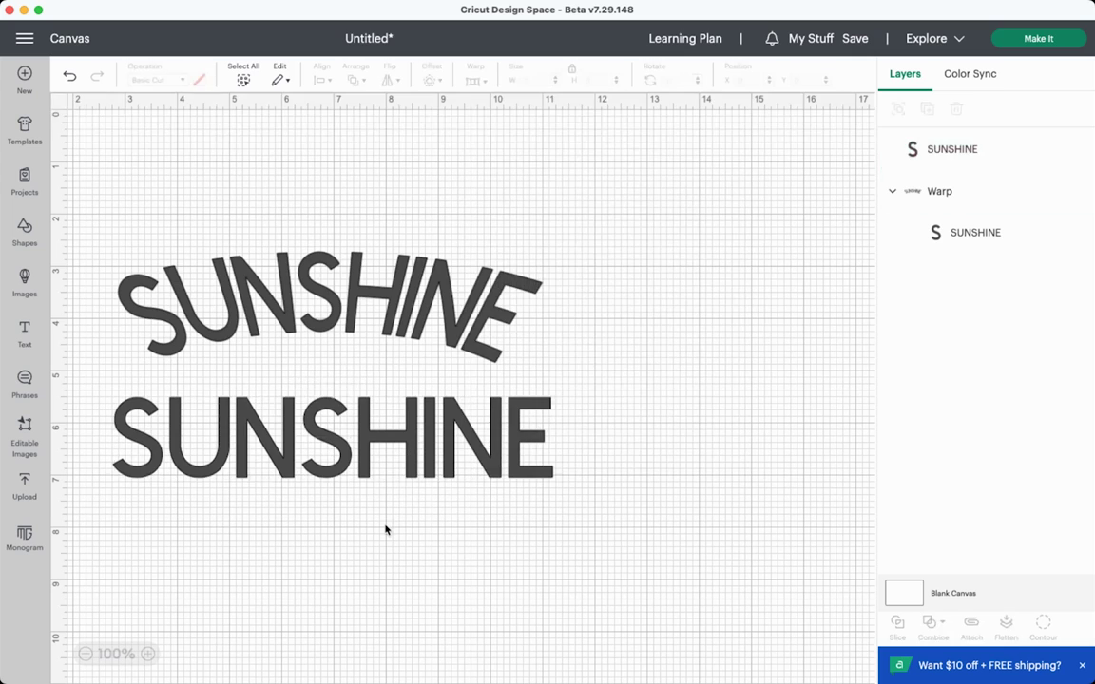
pyautogui.click(419, 453)
pyautogui.click(556, 117)
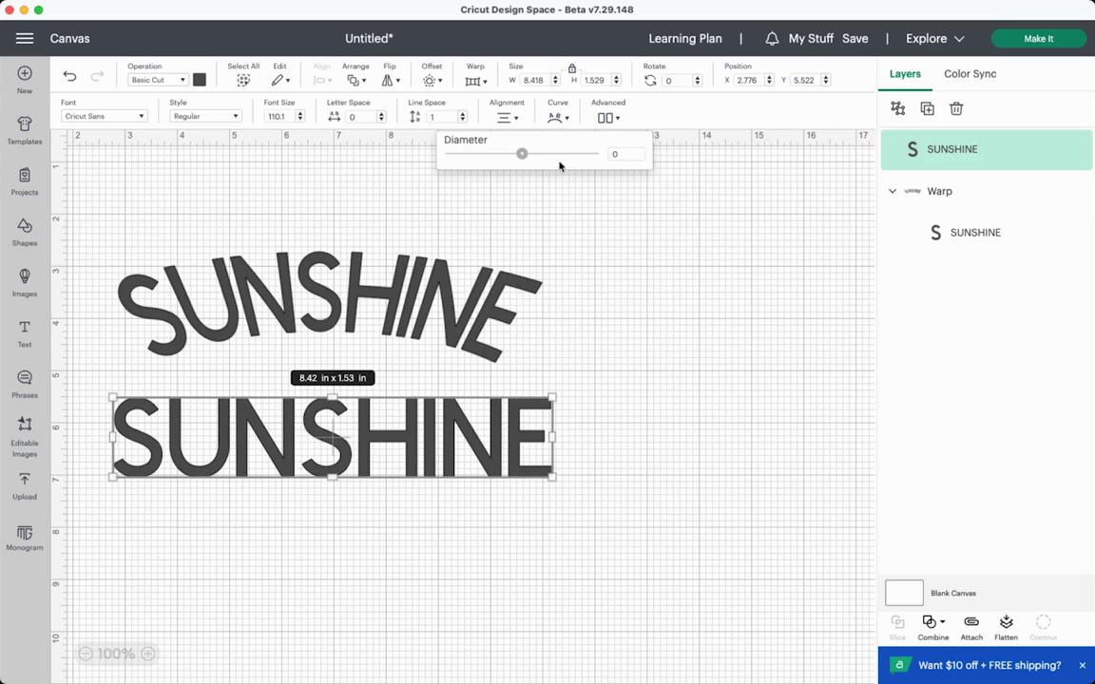
pyautogui.moveTo(521, 154); pyautogui.dragTo(562, 155)
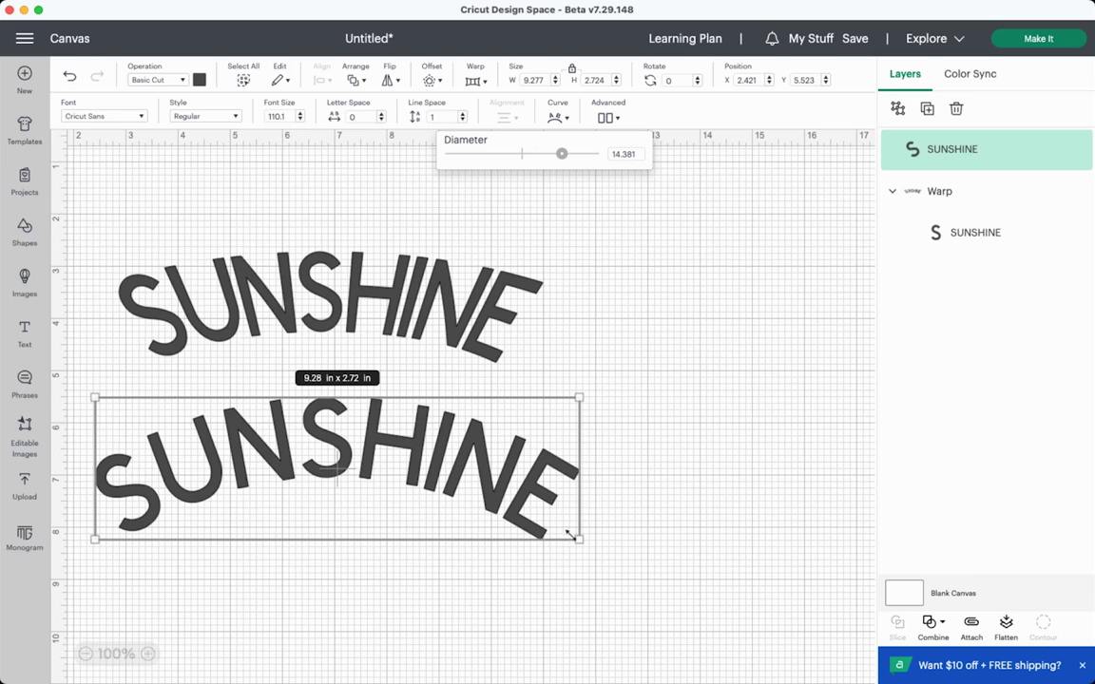
pyautogui.click(369, 326)
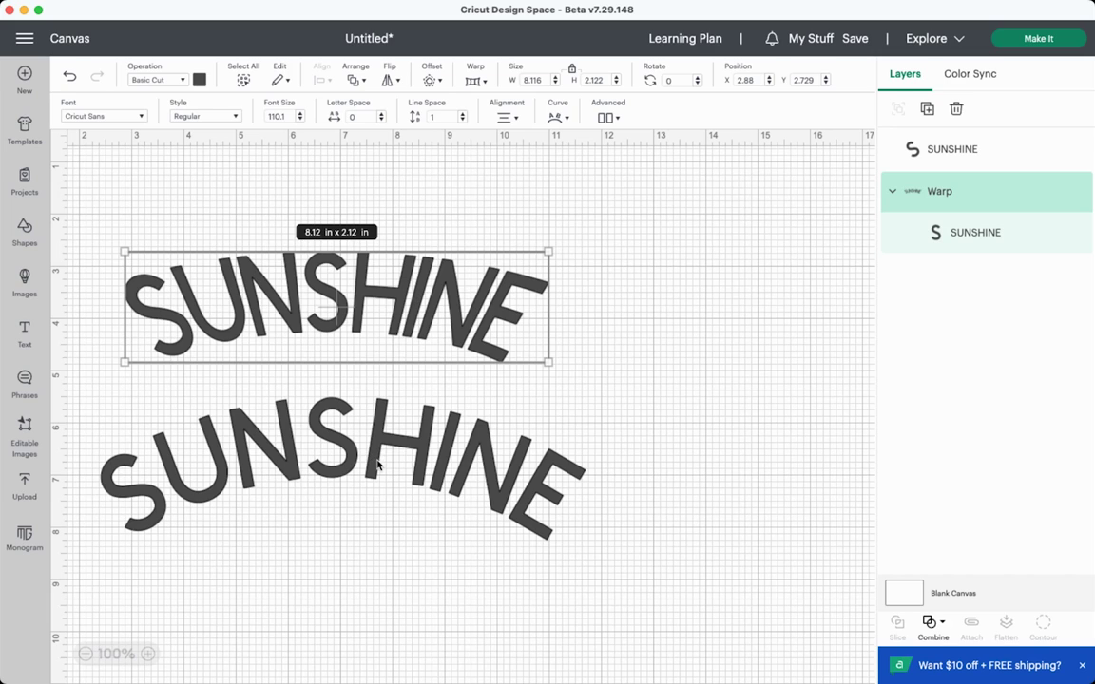
# - Revert to one plain SUNSHINE and add two more SUNSHINE lines beneath it, making 8.42 × 5.66 in
pyautogui.press('super+z')
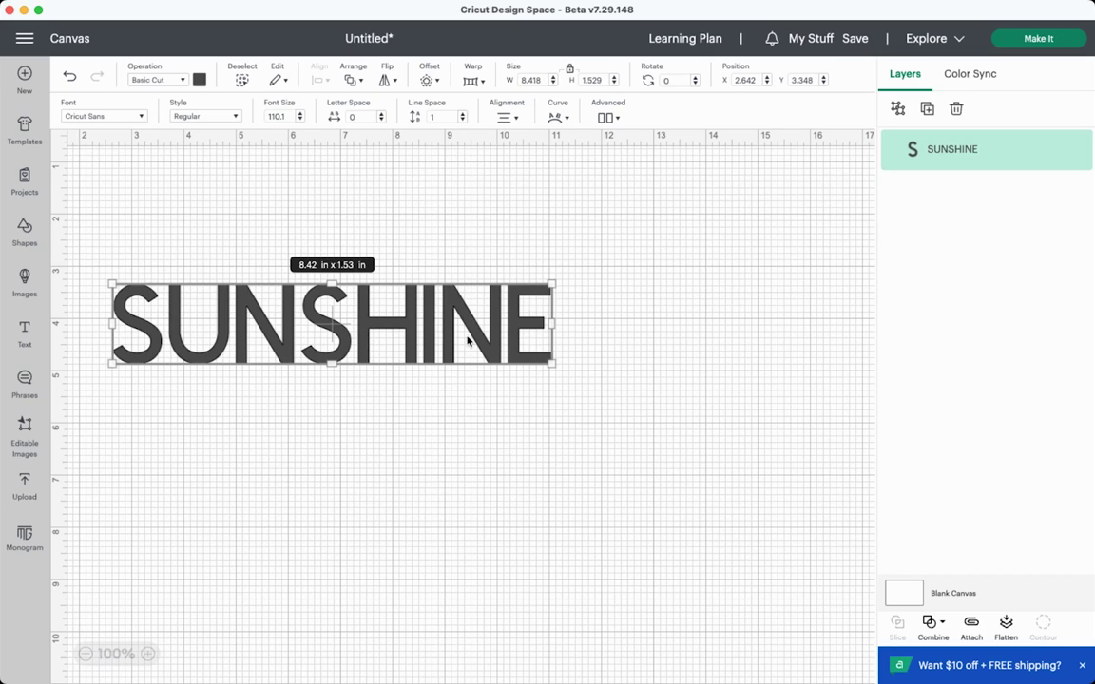
pyautogui.moveTo(482, 339); pyautogui.dragTo(584, 306)
pyautogui.doubleClick(583, 306)
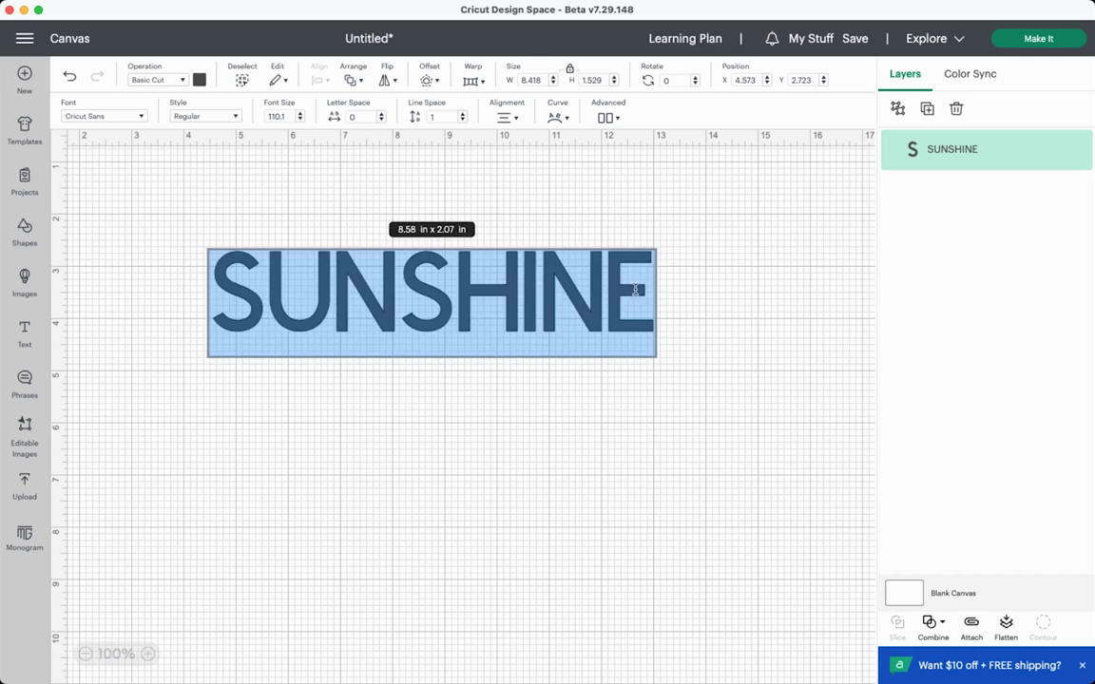
pyautogui.click(646, 290)
pyautogui.press('Return')
pyautogui.write('SUNSHINE')
pyautogui.press('Return')
pyautogui.write('SUN')
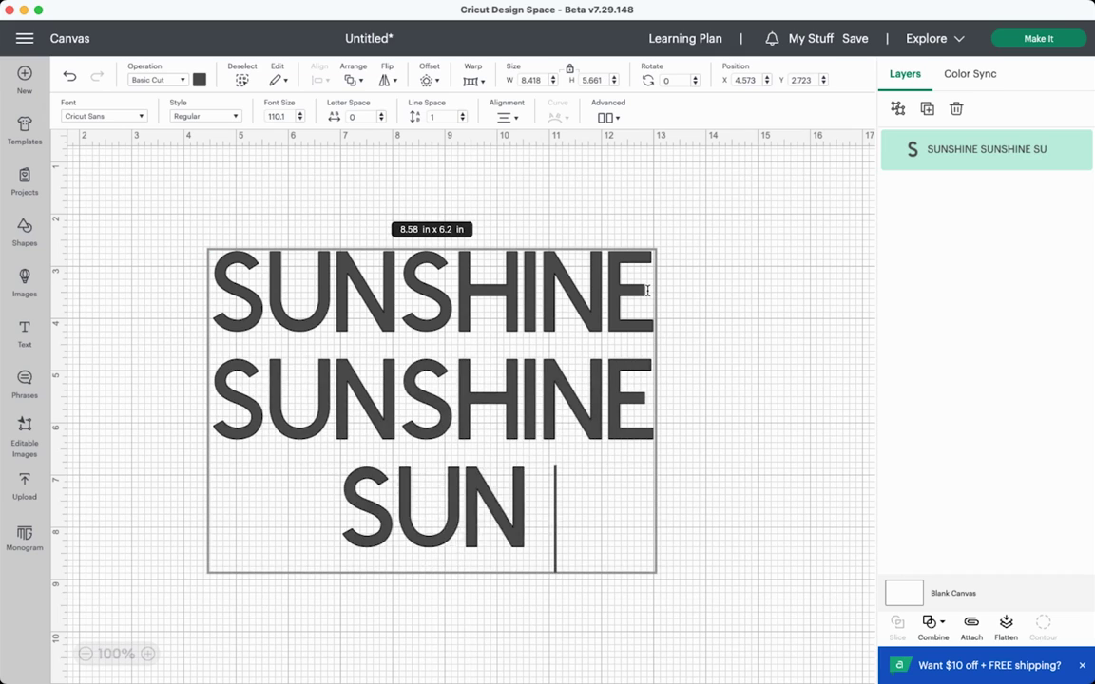
pyautogui.write('SHINE')
pyautogui.press('Escape')
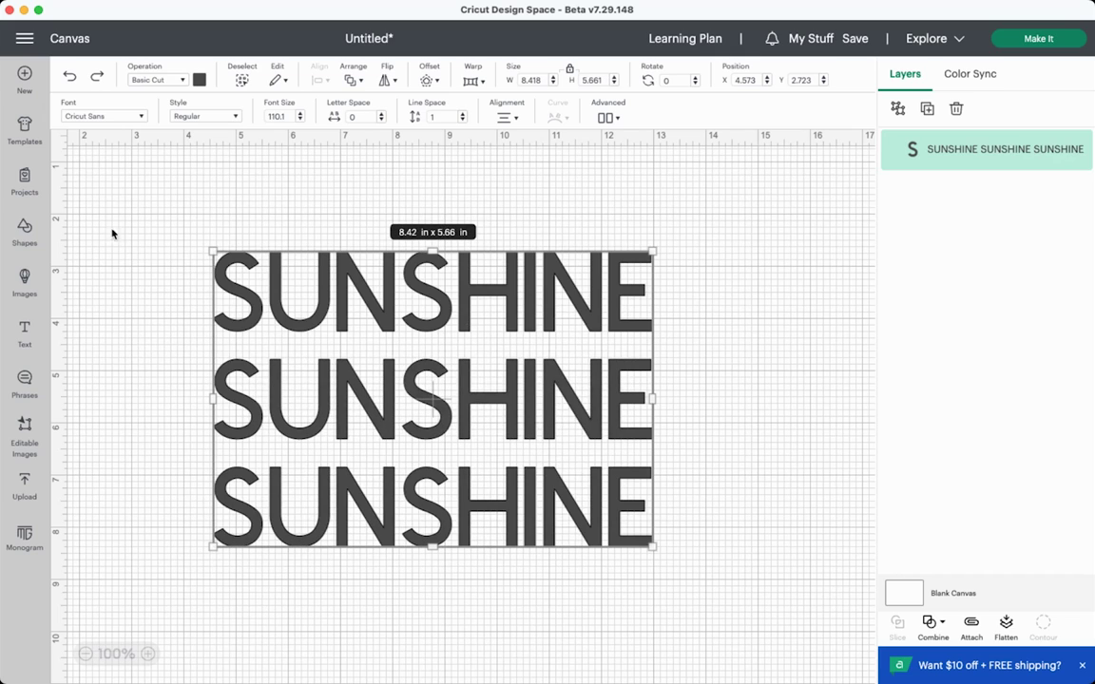
# - Set the three SUNSHINE lines in the Nellie system font
pyautogui.click(111, 114)
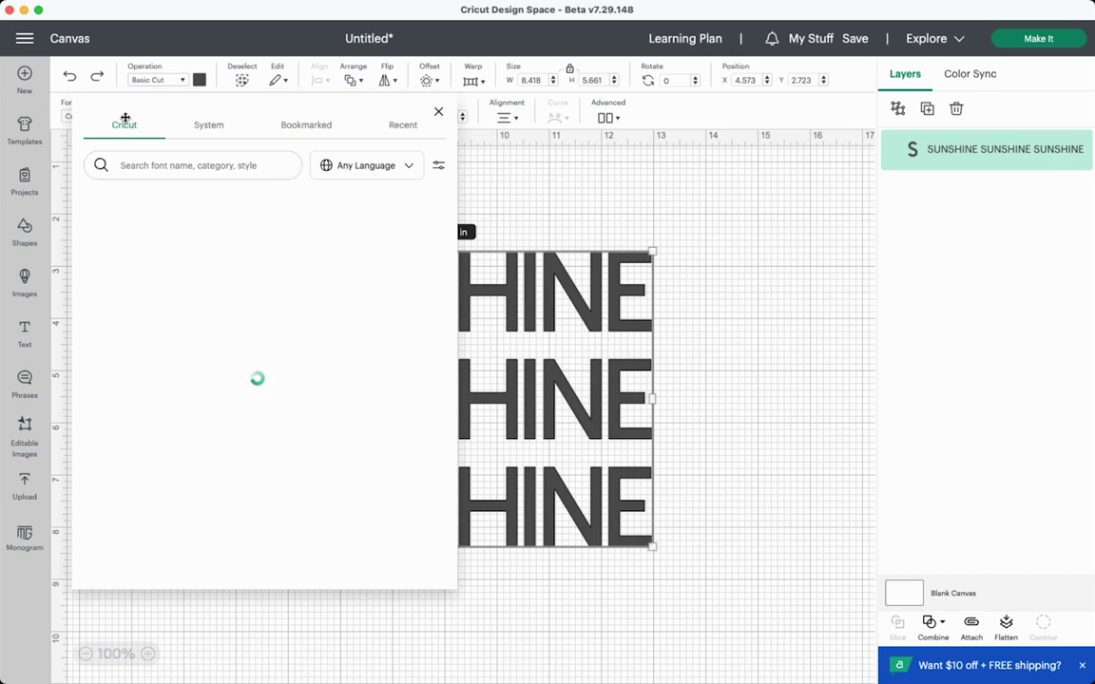
pyautogui.click(209, 128)
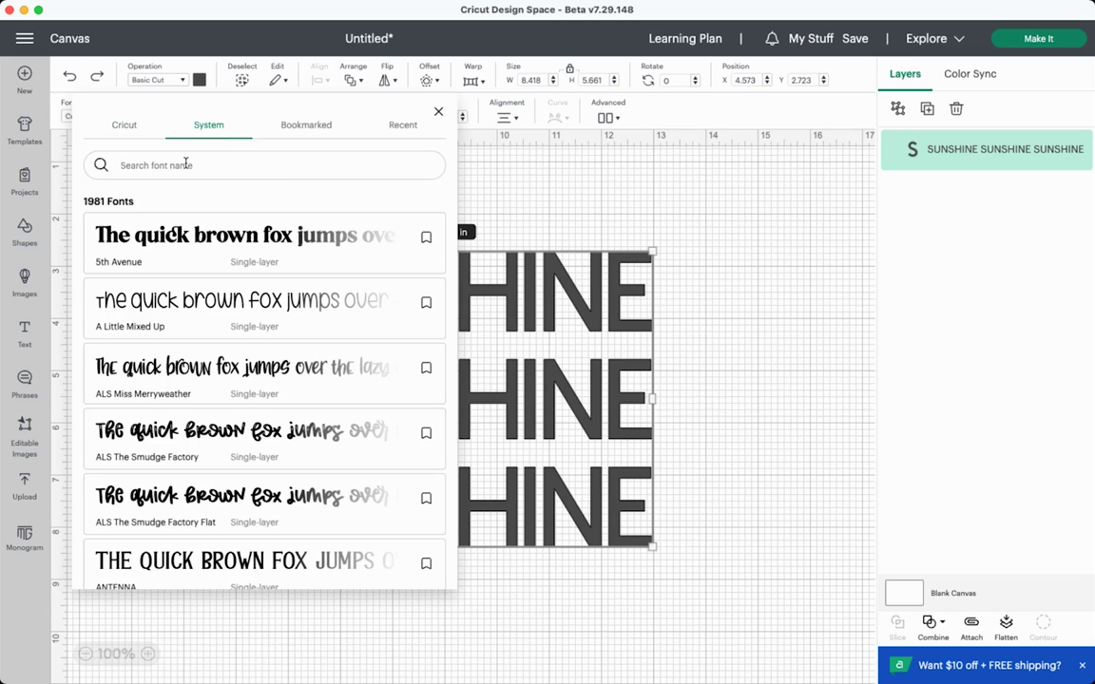
pyautogui.click(185, 164)
pyautogui.write('NELLIE')
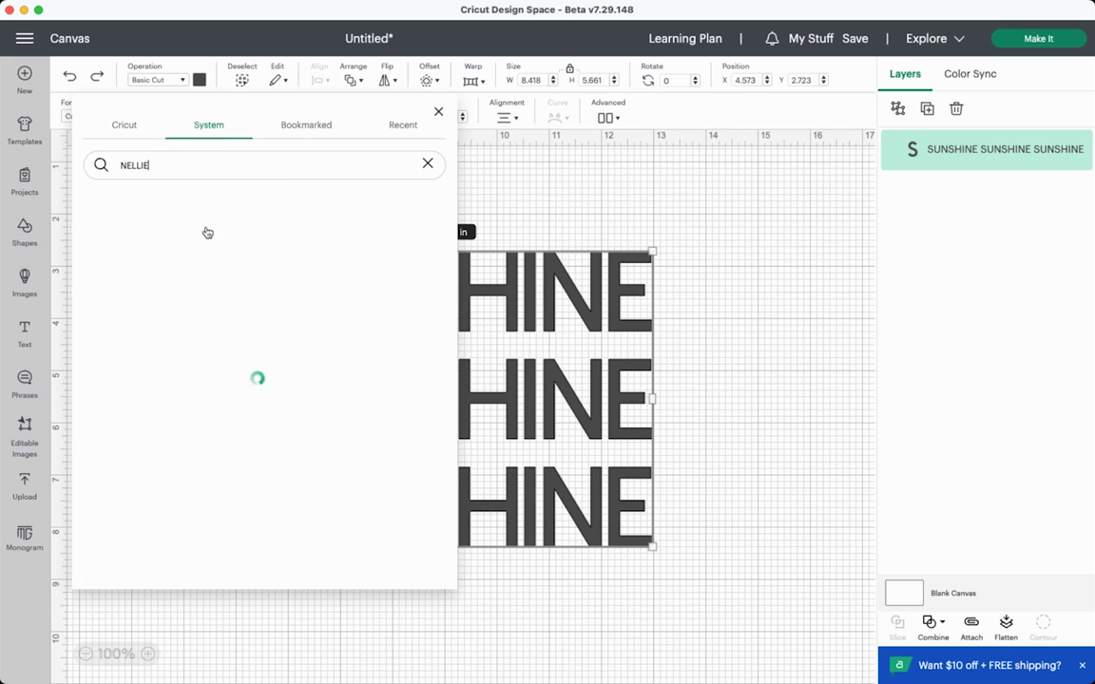
pyautogui.click(361, 238)
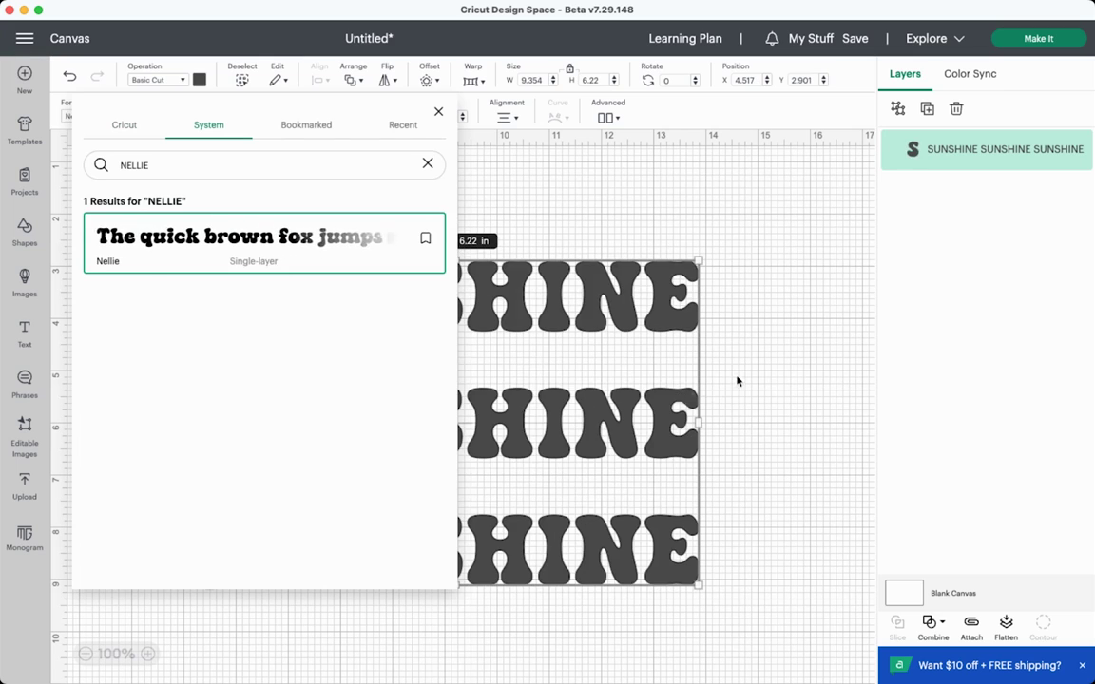
pyautogui.click(737, 378)
pyautogui.moveTo(563, 443); pyautogui.dragTo(583, 426)
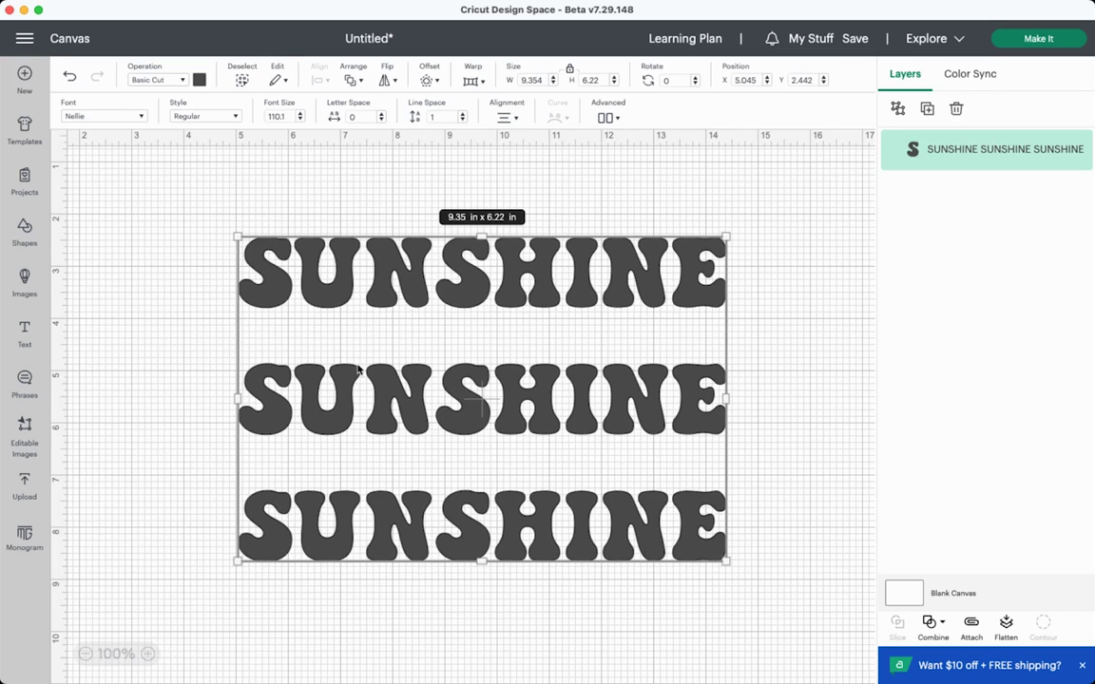
# - Tighten the line spacing to -5, making the layer 9.35 × 4.57 in
pyautogui.doubleClick(435, 117)
pyautogui.press('Return')
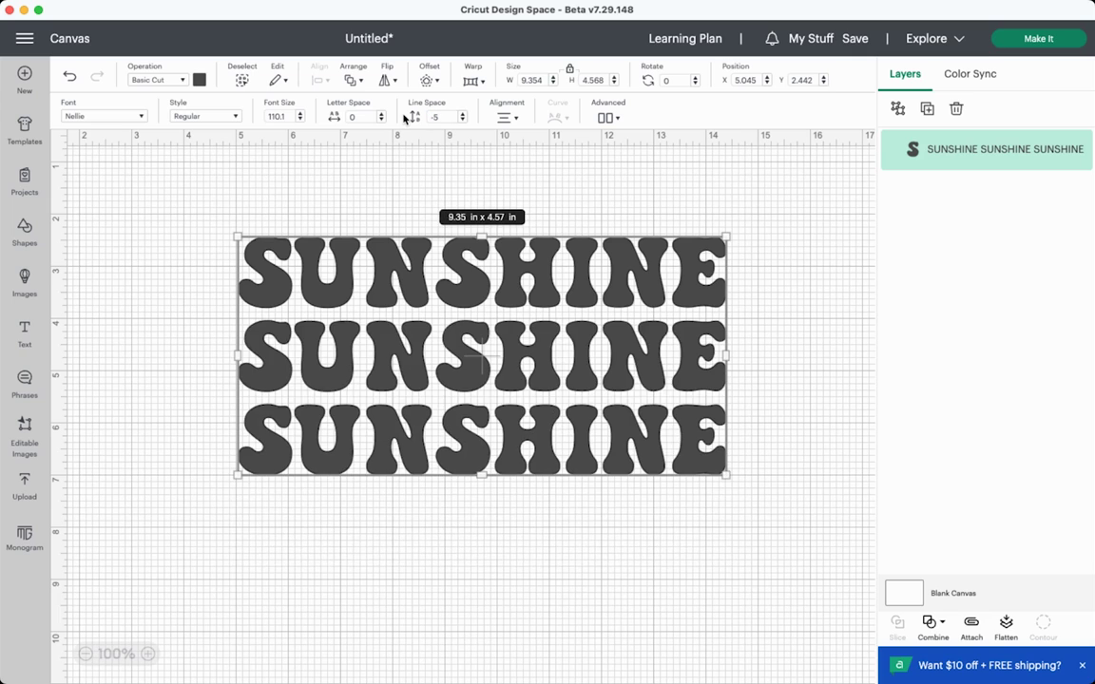
pyautogui.hscroll(-2, 572, 496)
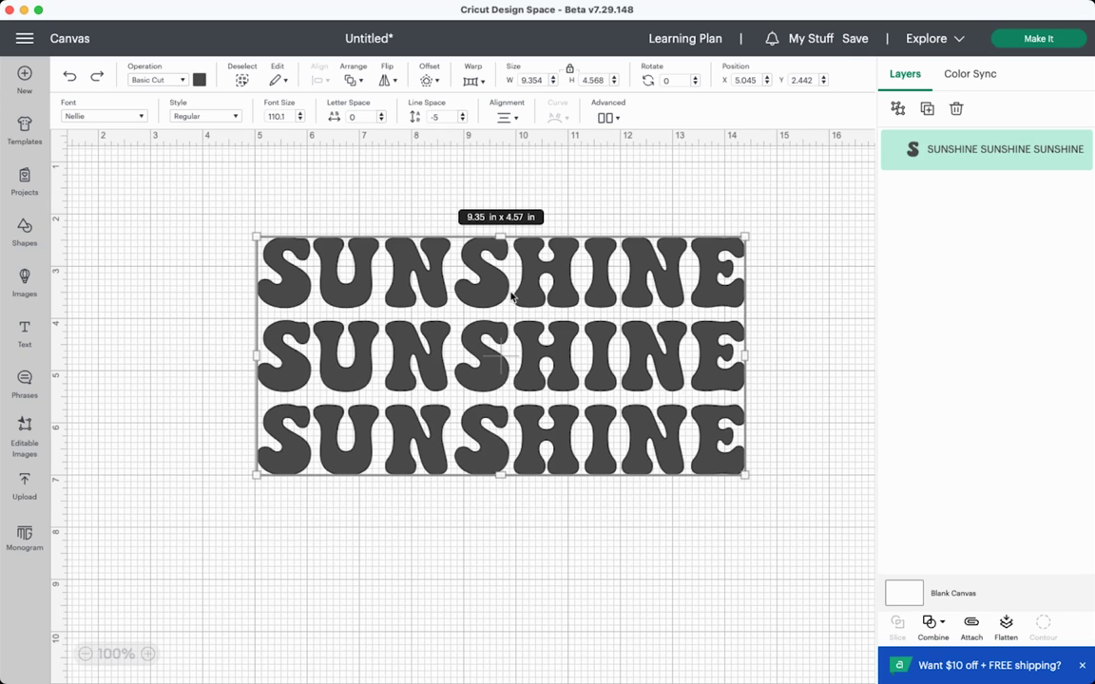
# - Try the wavy warp shape 11 on the three lines, then undo it
pyautogui.click(472, 78)
pyautogui.scroll(-6, 594, 274)
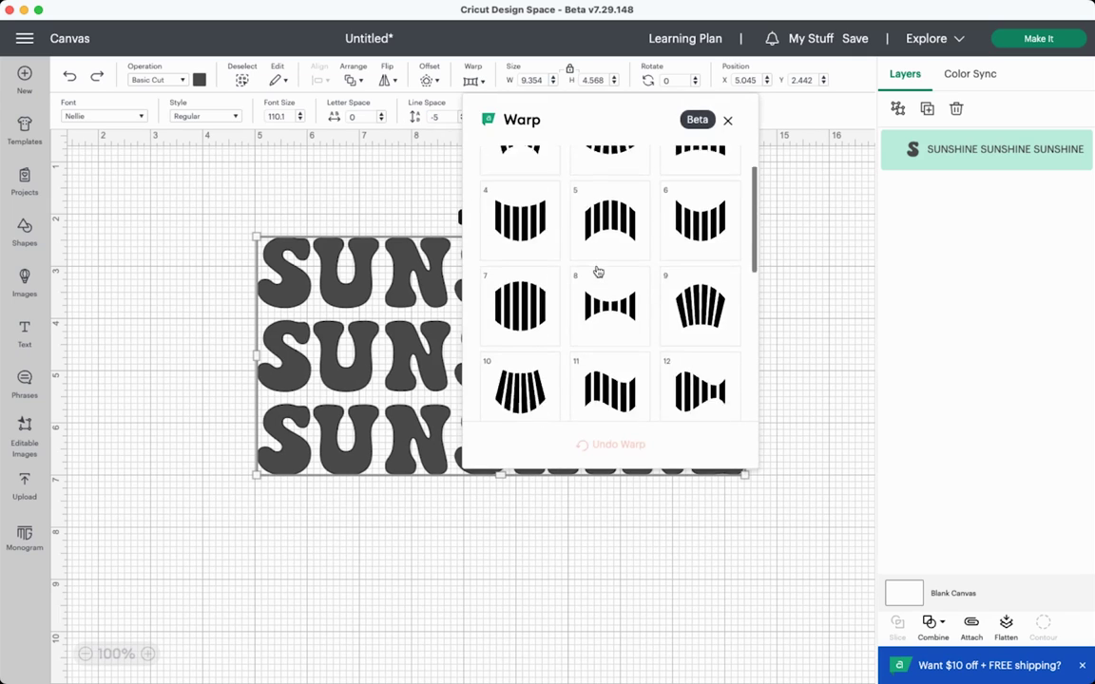
pyautogui.scroll(1, 618, 200)
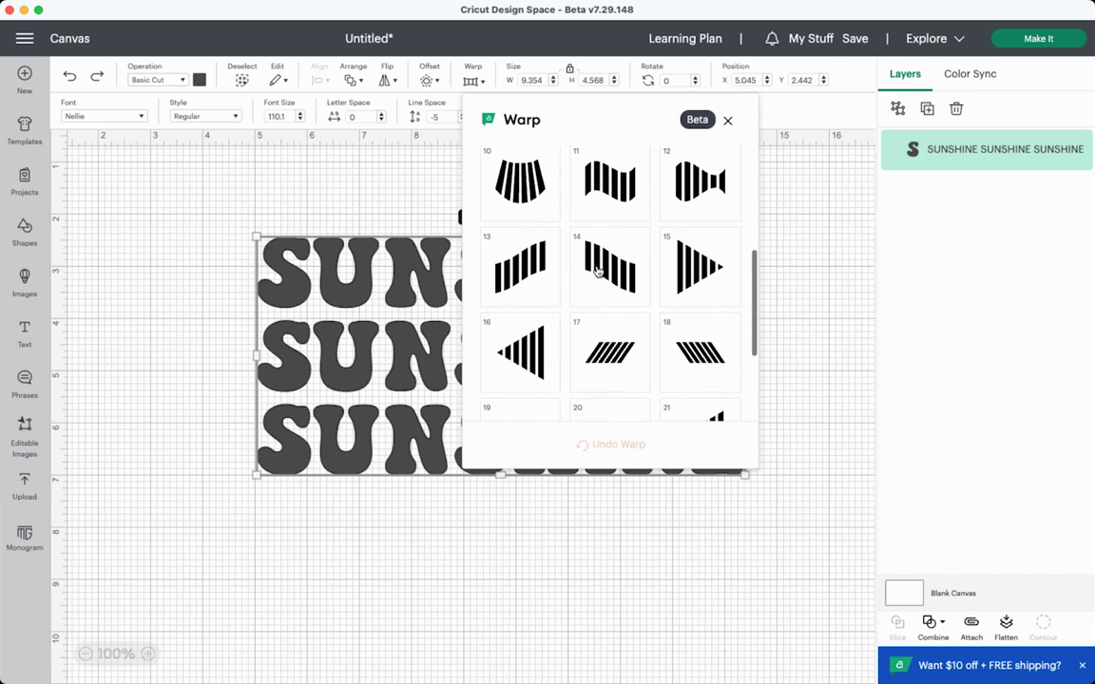
pyautogui.click(623, 195)
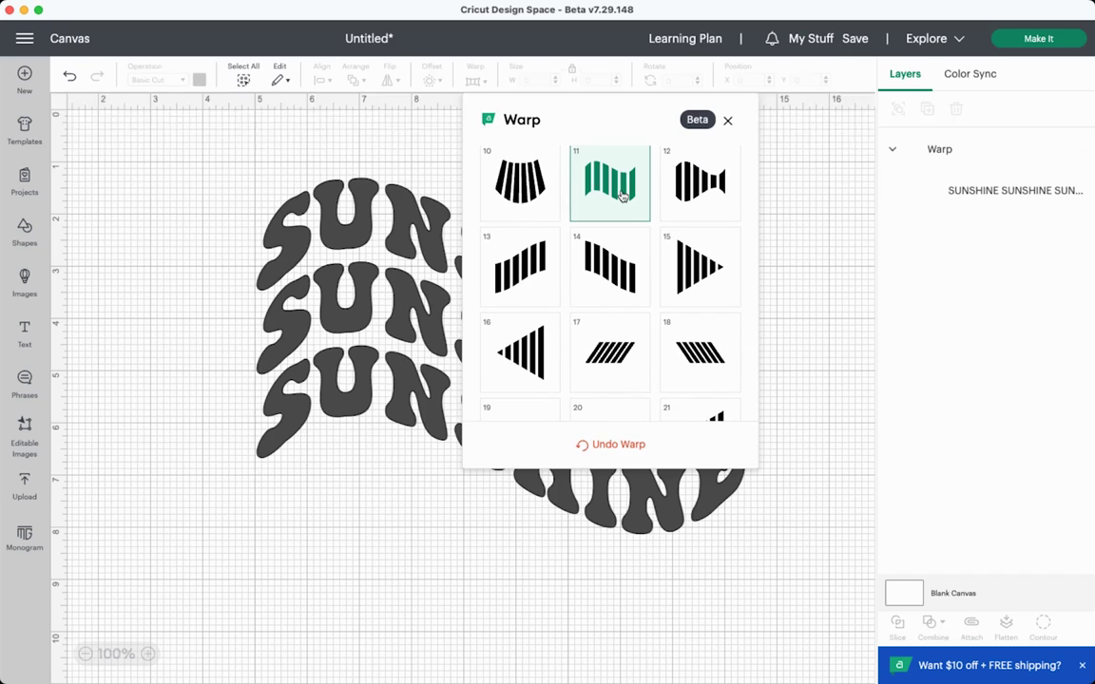
pyautogui.click(141, 393)
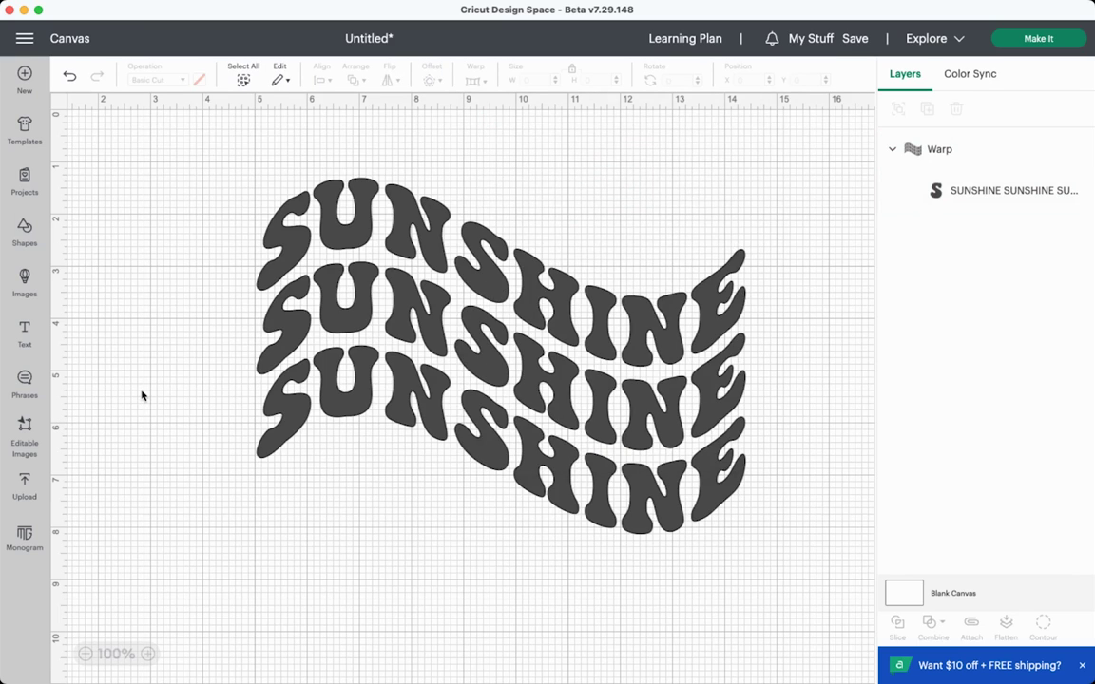
pyautogui.press('super+z')
# - Apply triangle warp 15, tapering the lines to a point at 9.35 × 8.64 in
pyautogui.click(597, 392)
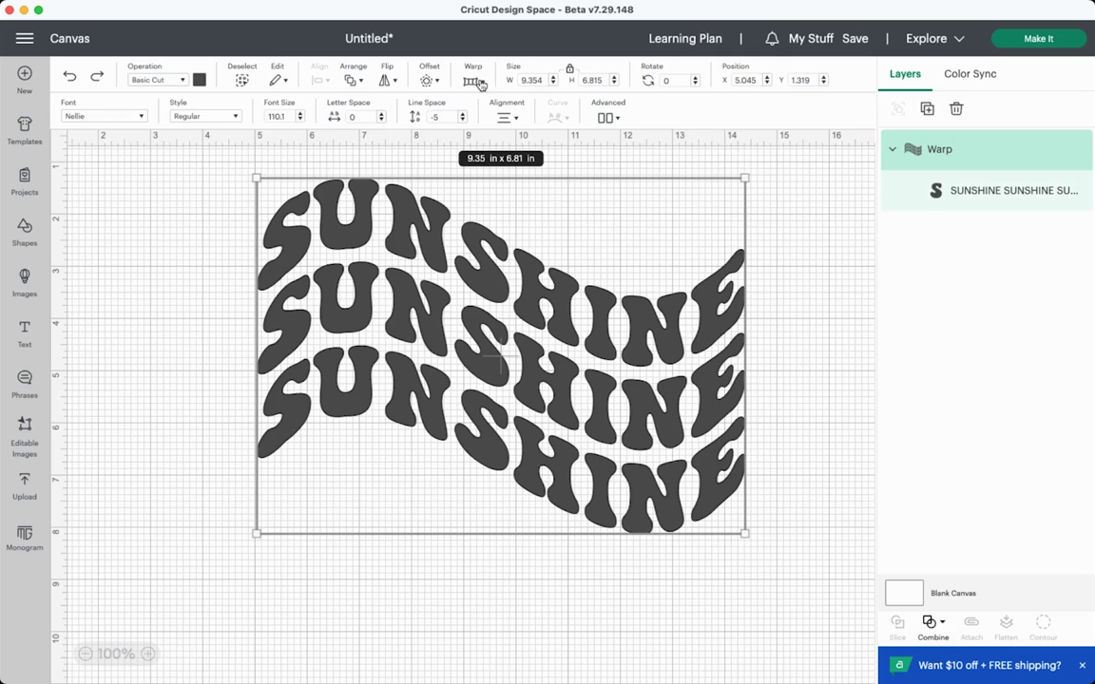
pyautogui.click(472, 80)
pyautogui.scroll(2, 540, 293)
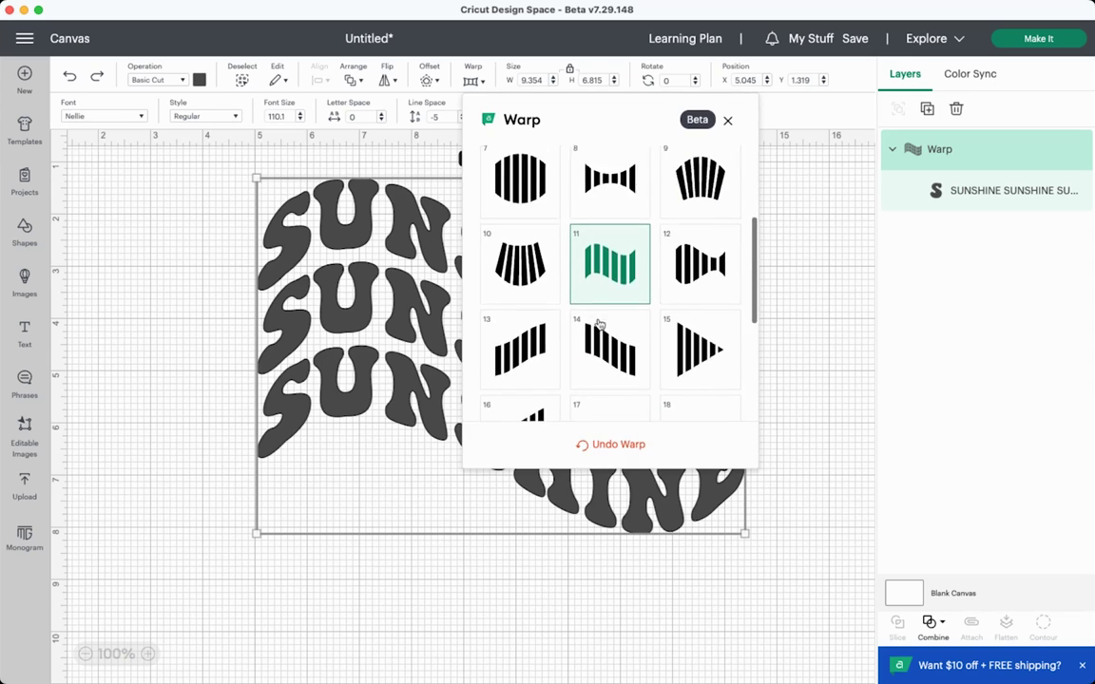
pyautogui.scroll(-3, 540, 293)
pyautogui.click(711, 263)
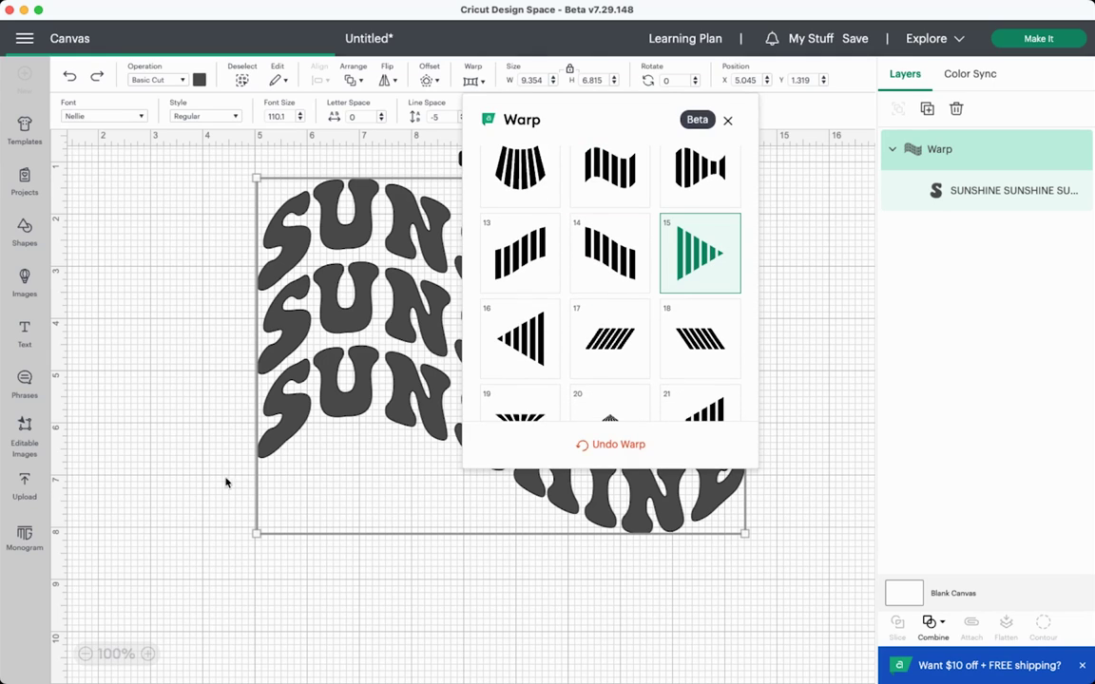
pyautogui.click(183, 377)
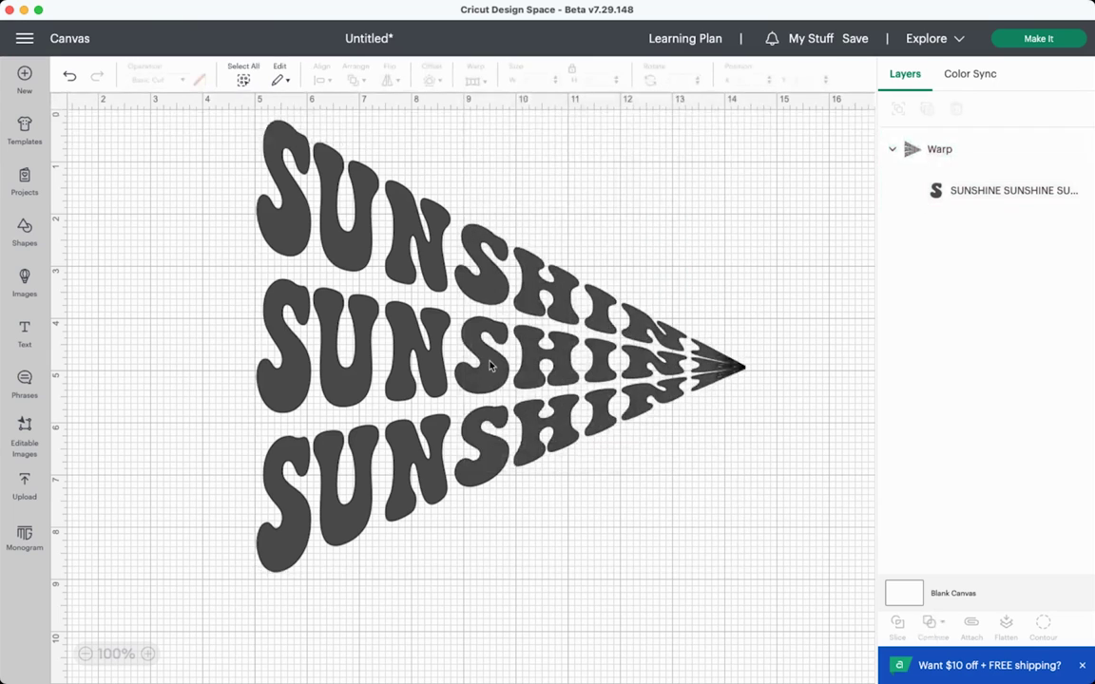
pyautogui.click(489, 367)
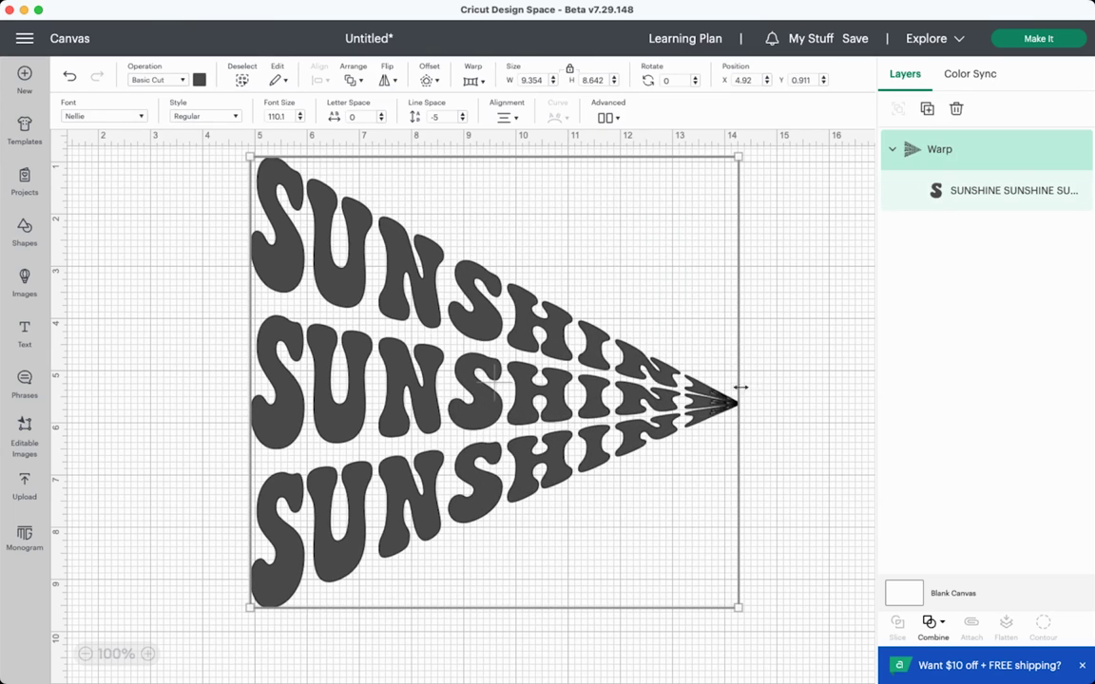
# - Apply slanted warp style 17 to SUNSHINE and shift the text left
pyautogui.click(475, 83)
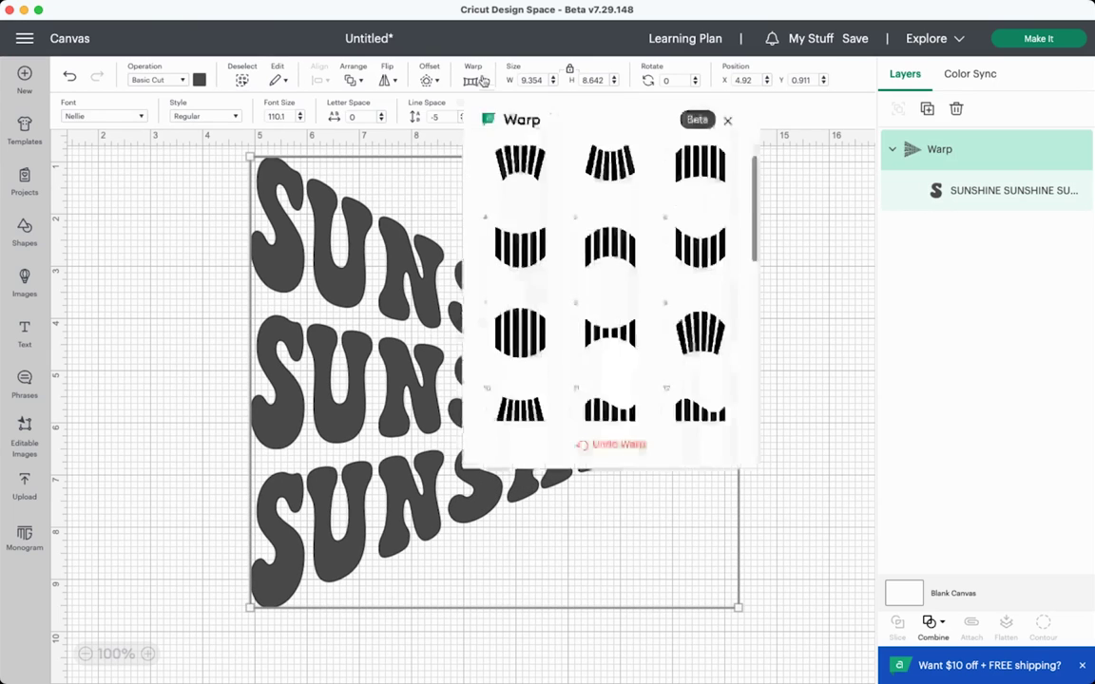
pyautogui.scroll(-5, 637, 366)
pyautogui.click(620, 272)
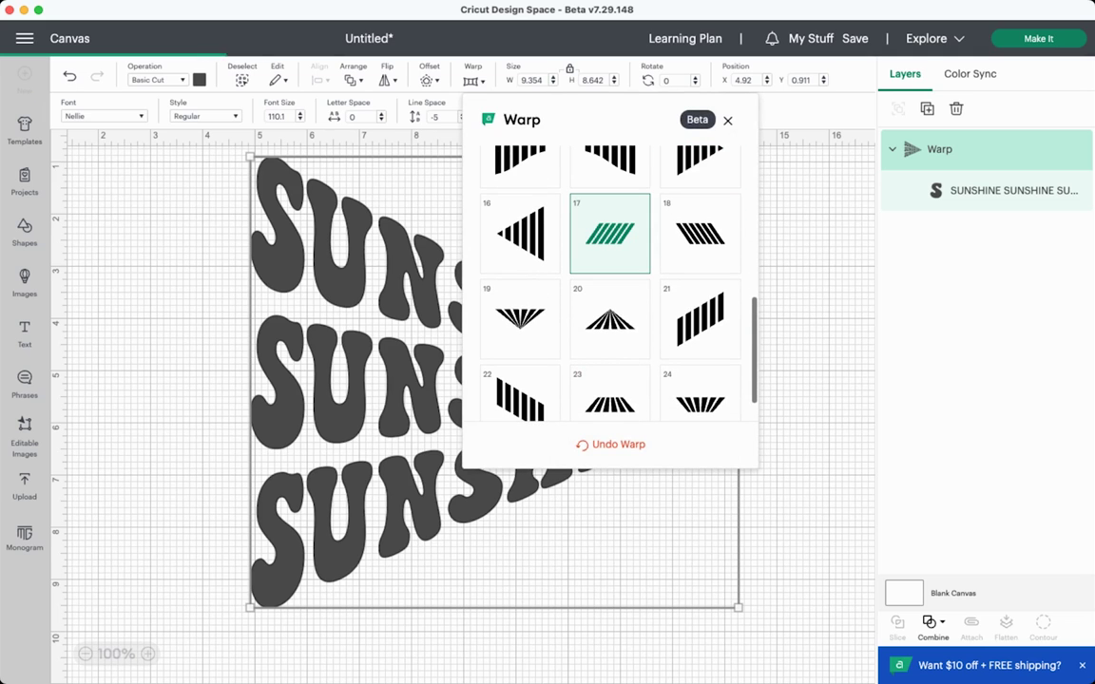
pyautogui.moveTo(613, 404); pyautogui.dragTo(486, 403)
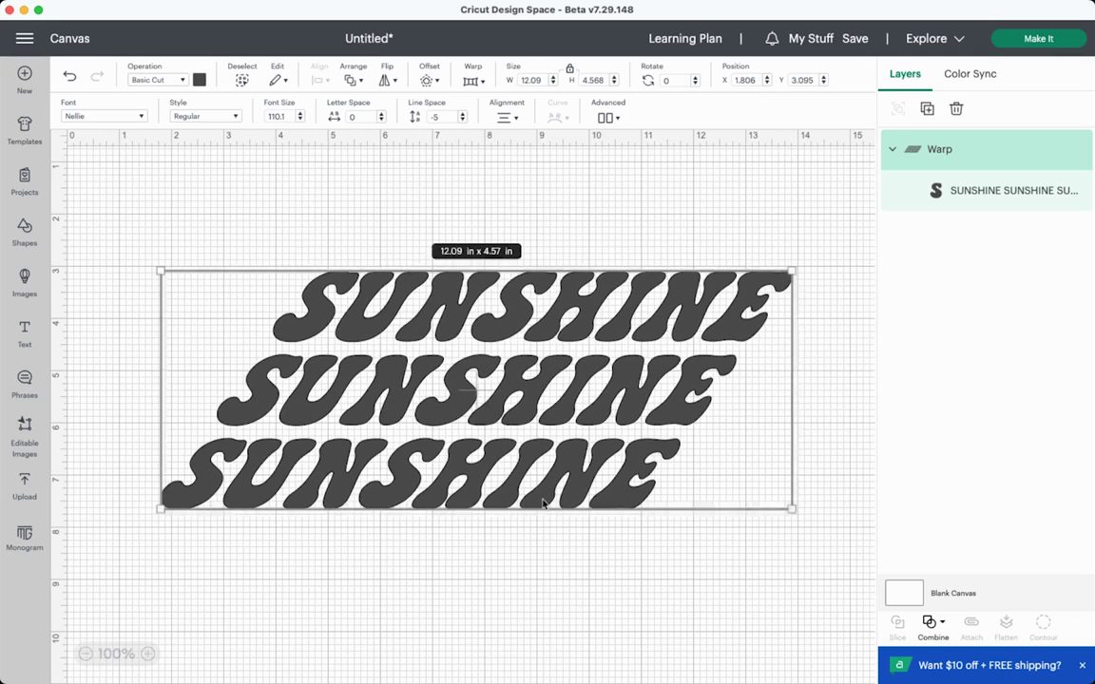
# - Switch to diagonal warp style 21 and rotate the SUNSHINE block to about 16.2°
pyautogui.click(470, 81)
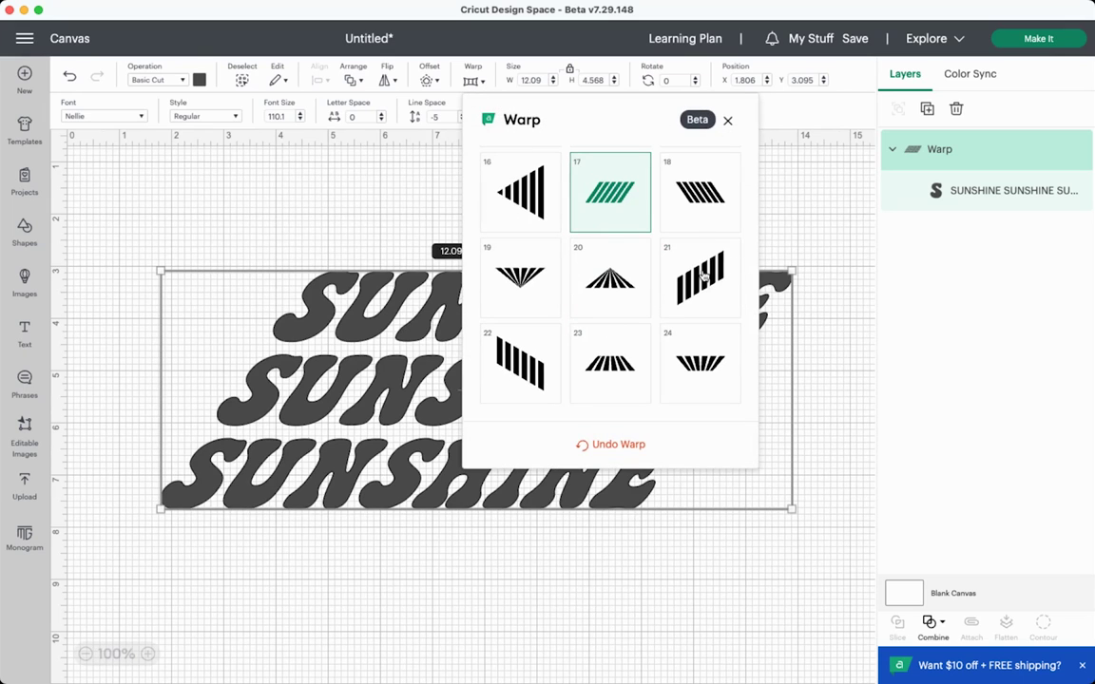
pyautogui.click(670, 251)
pyautogui.click(695, 508)
pyautogui.moveTo(618, 157); pyautogui.dragTo(691, 220)
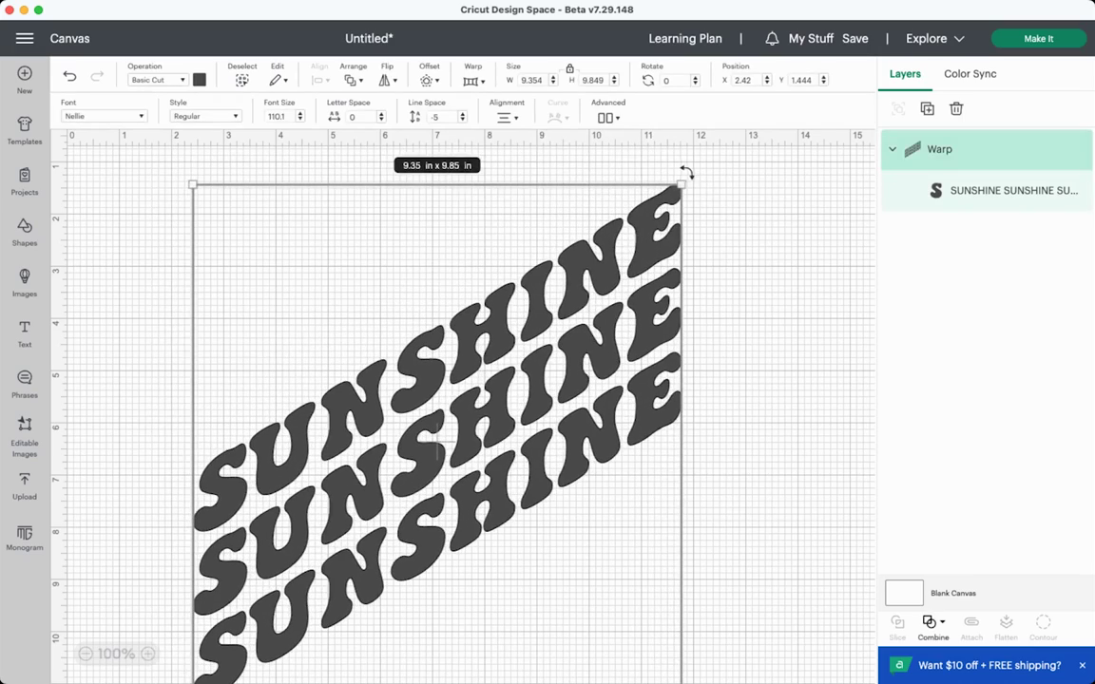
pyautogui.moveTo(684, 179); pyautogui.dragTo(745, 259)
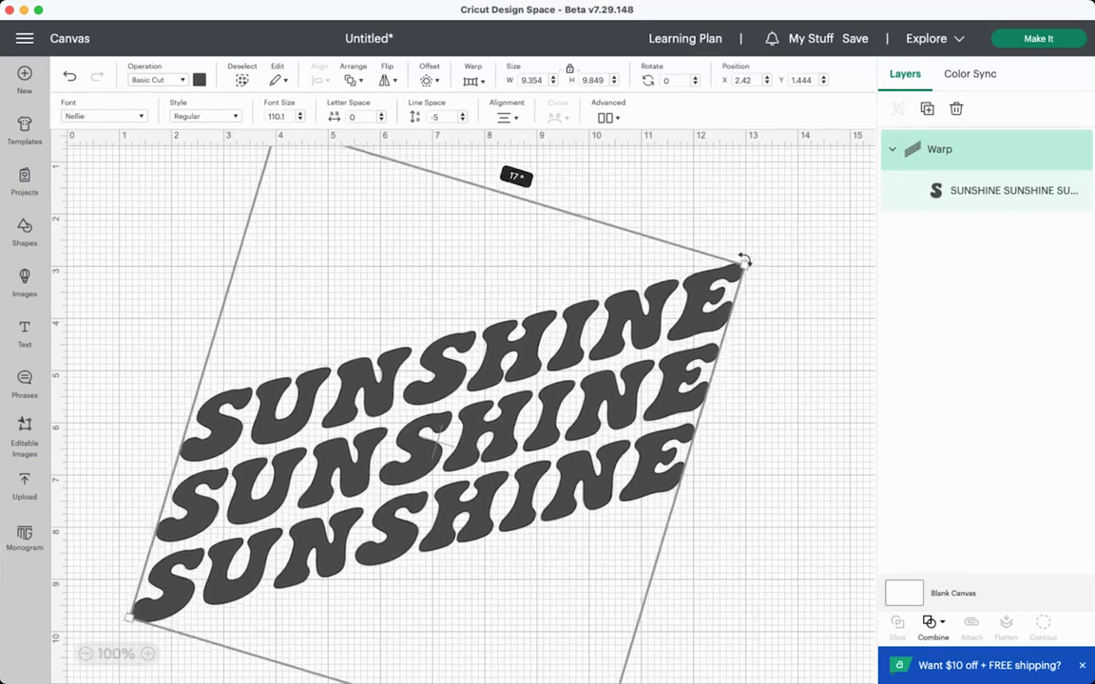
pyautogui.moveTo(597, 362); pyautogui.dragTo(656, 307)
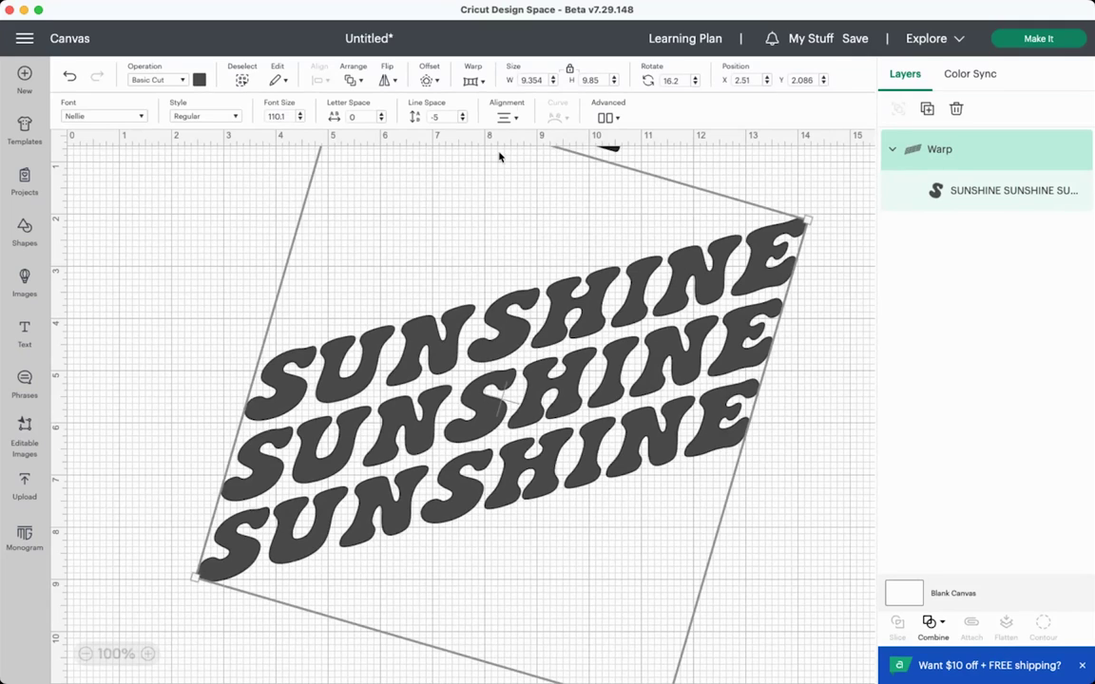
# - Change the warp to style 13 and nudge the SUNSHINE block up slightly
pyautogui.click(471, 80)
pyautogui.scroll(3, 532, 287)
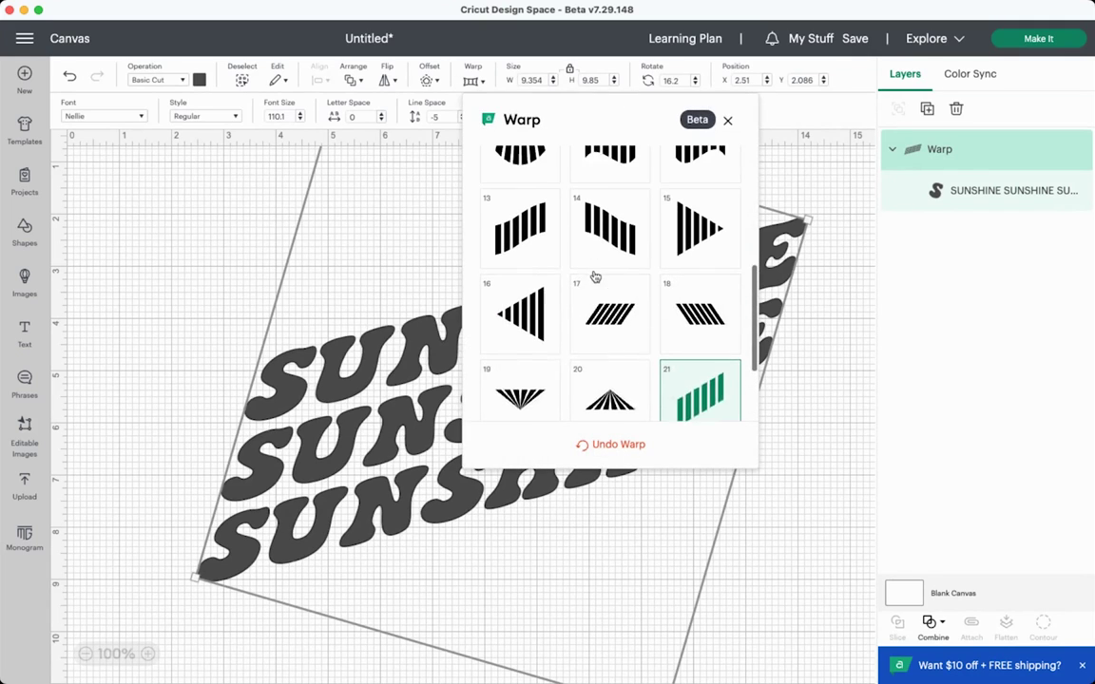
pyautogui.click(497, 250)
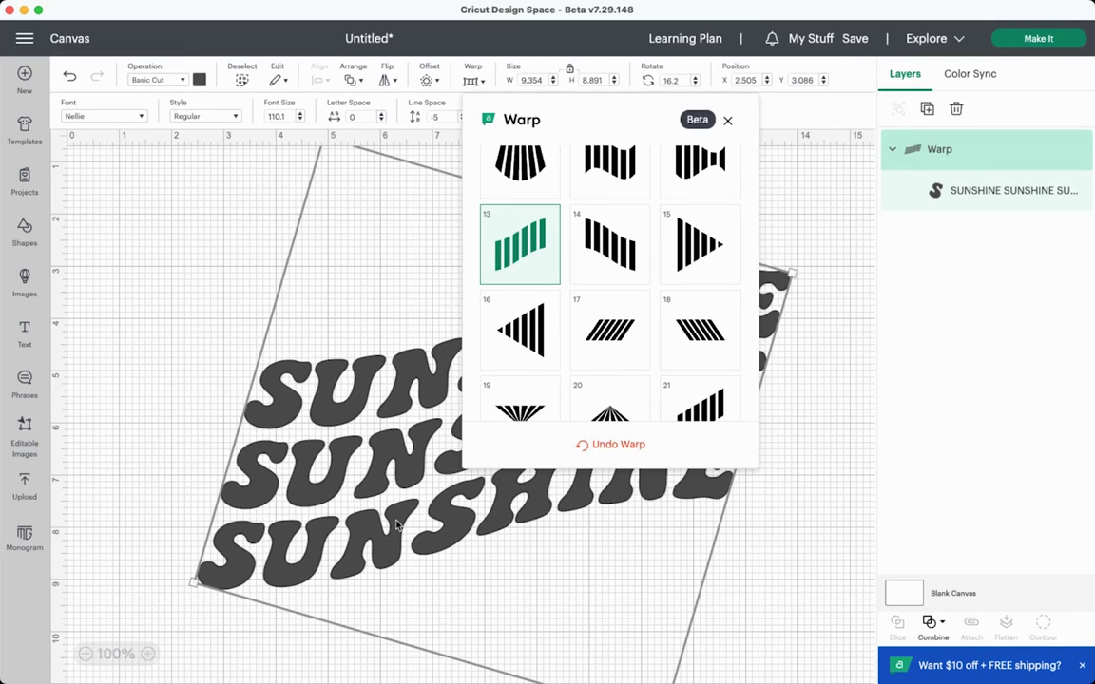
pyautogui.click(510, 523)
pyautogui.moveTo(517, 513); pyautogui.dragTo(514, 493)
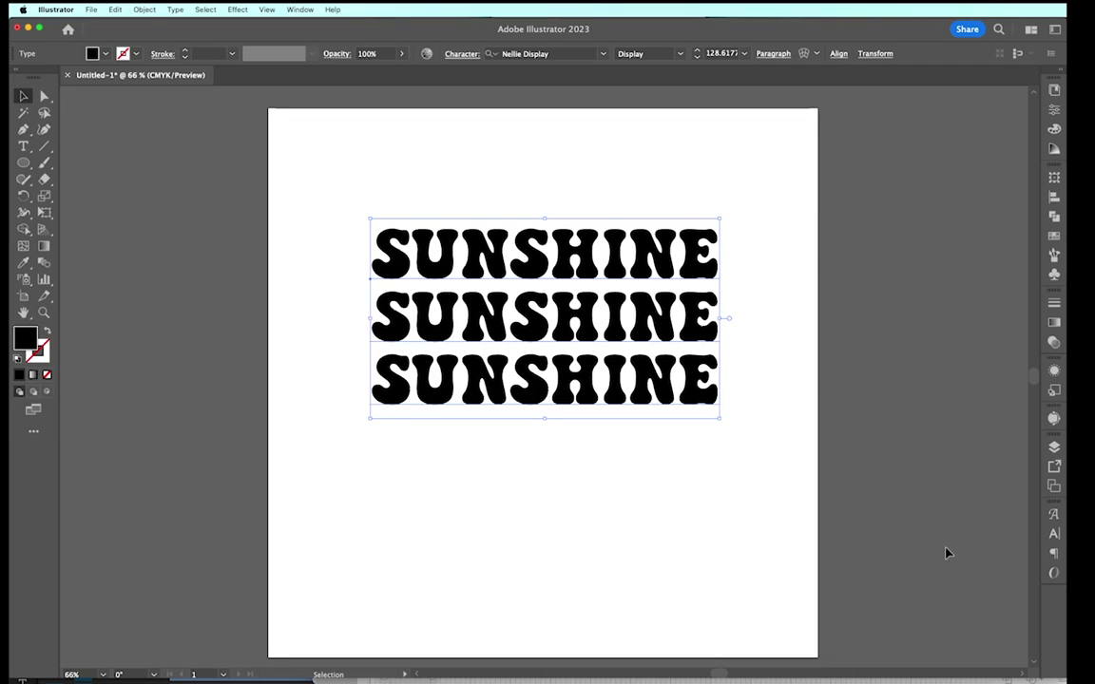
# - Preview a horizontal Flag warp on the three SUNSHINE lines at 20% bend, 0% distortion
pyautogui.click(239, 8)
pyautogui.moveTo(276, 198)
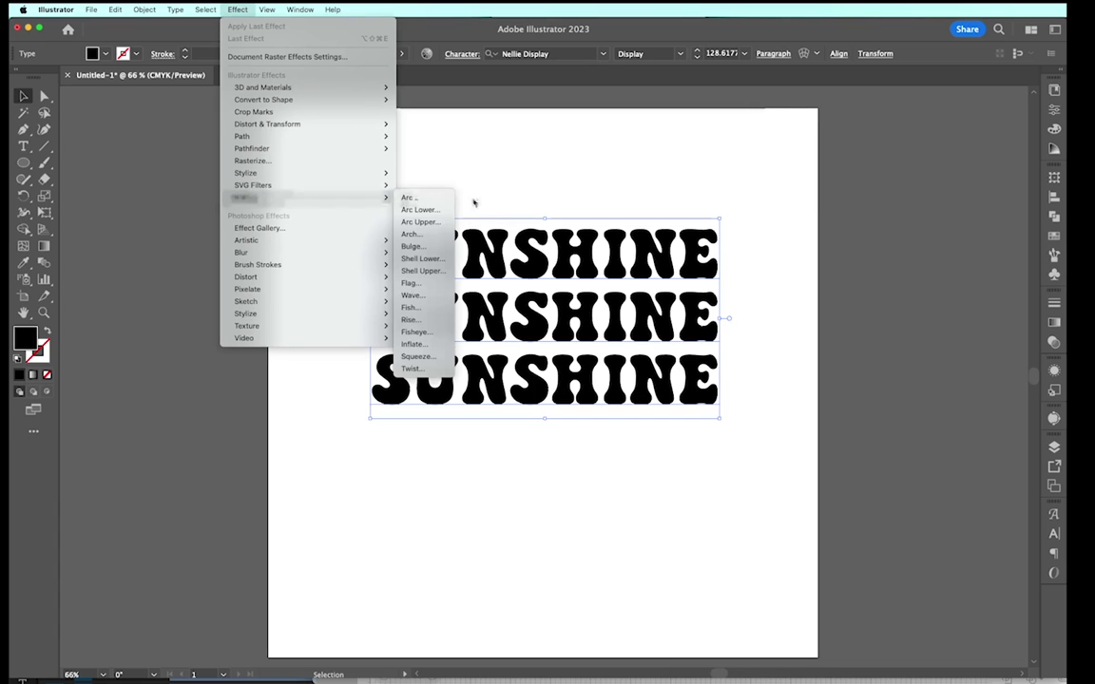
pyautogui.click(427, 284)
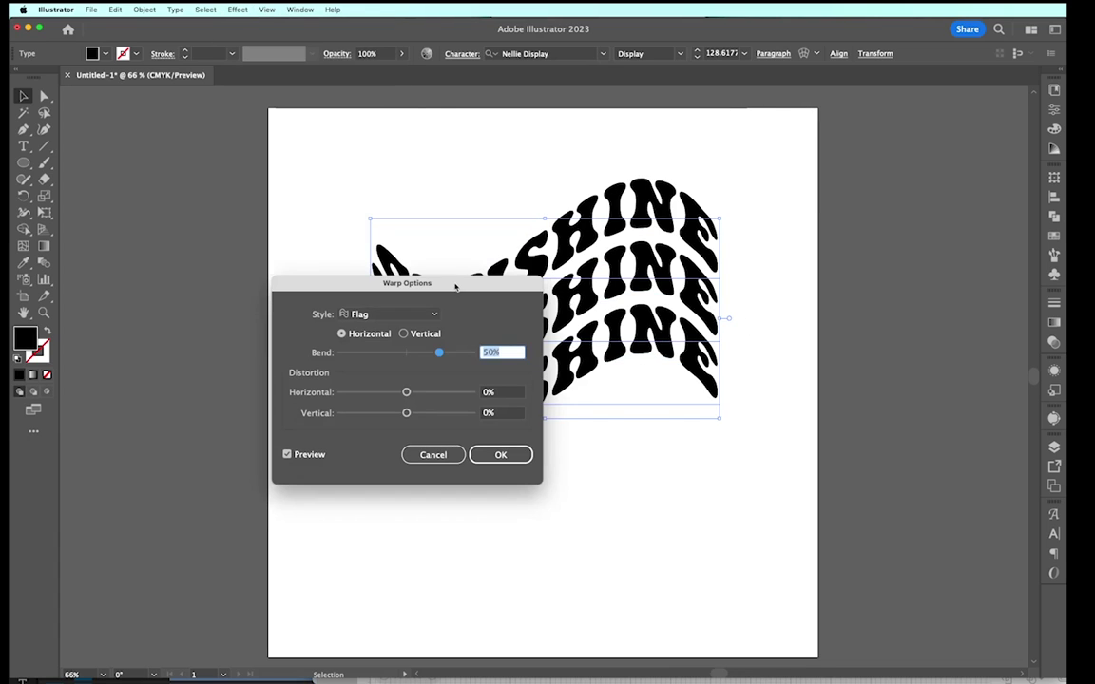
pyautogui.moveTo(439, 292); pyautogui.dragTo(251, 228)
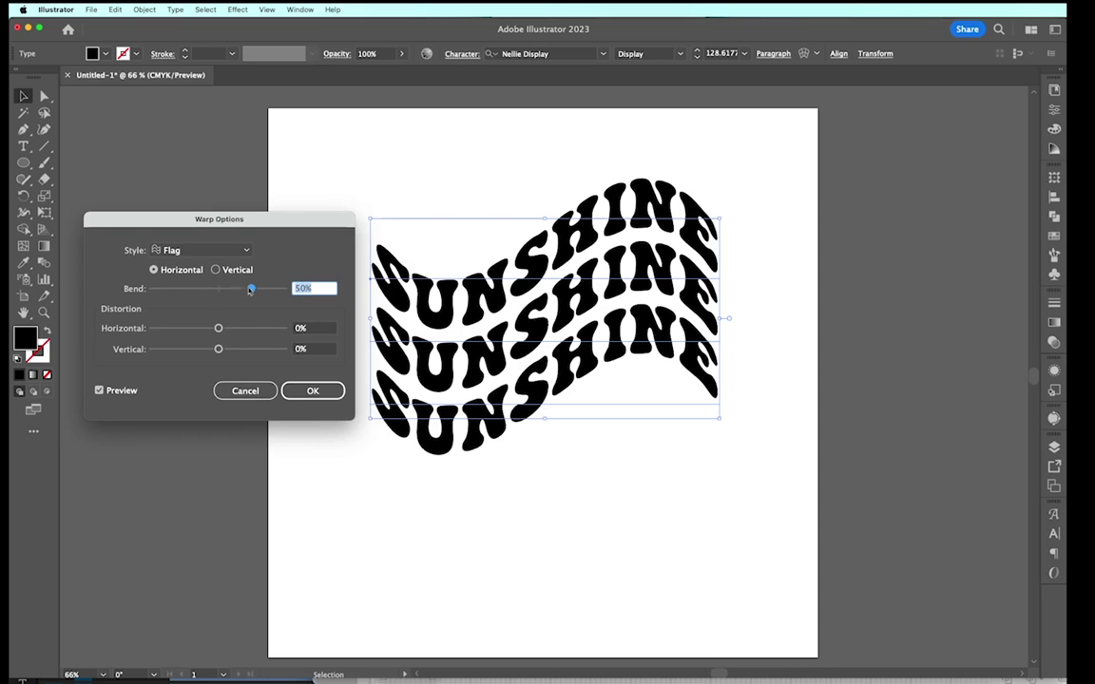
pyautogui.moveTo(252, 289); pyautogui.dragTo(233, 292)
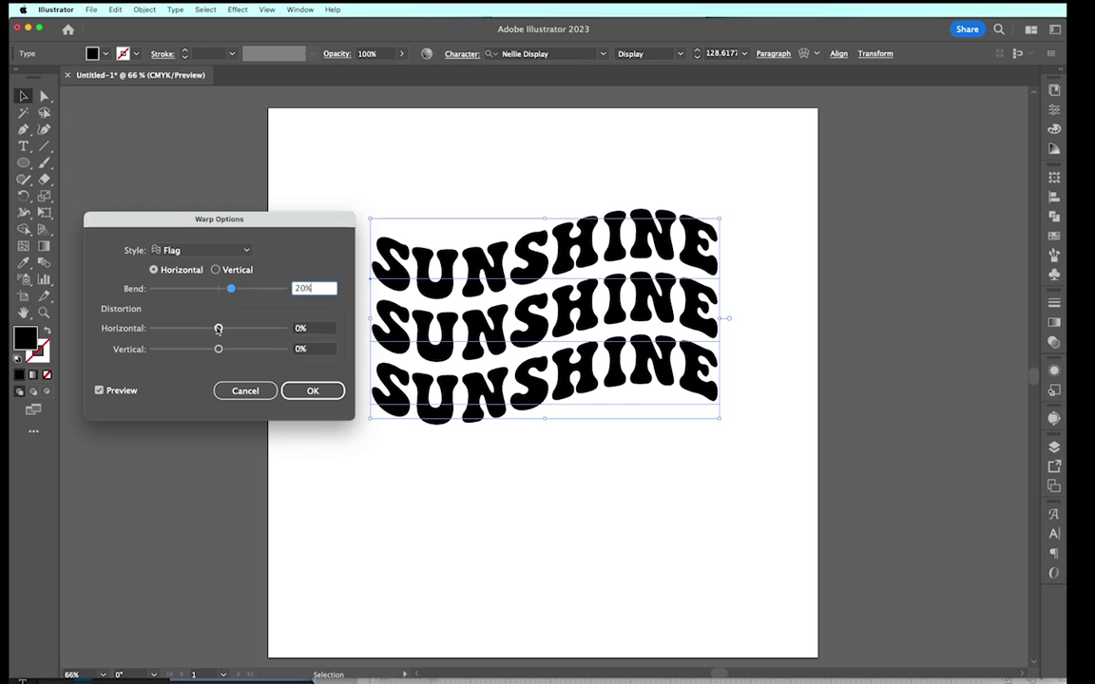
pyautogui.moveTo(219, 329)
pyautogui.mouseDown()
pyautogui.moveTo(250, 329)
pyautogui.moveTo(219, 329)
pyautogui.mouseUp()
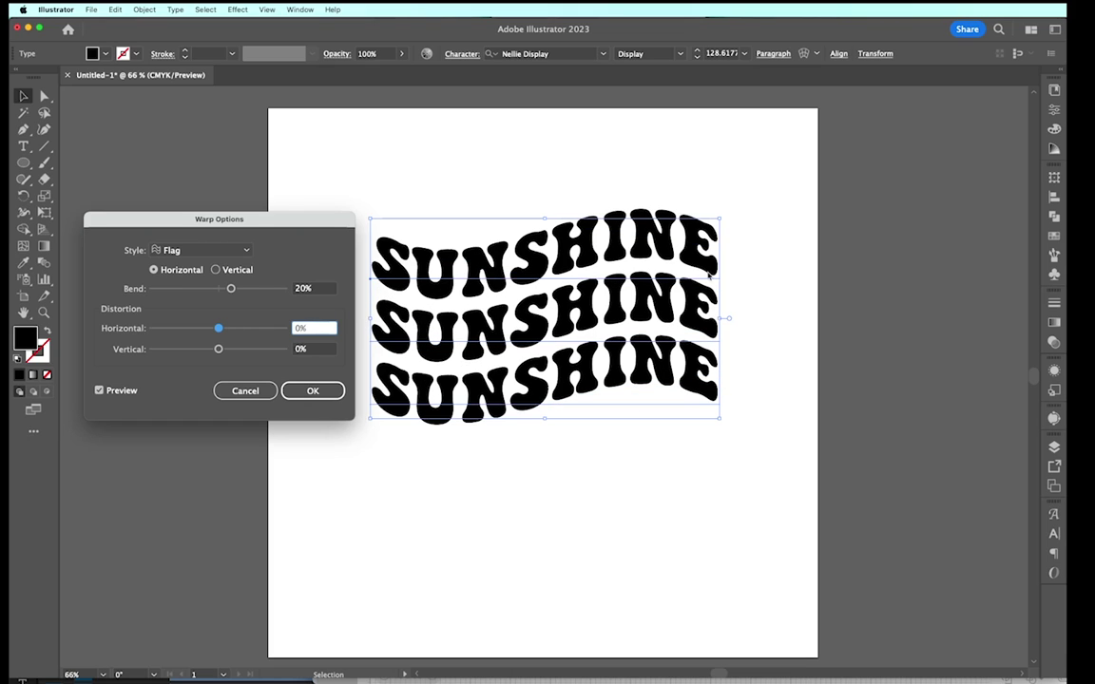
# - Switch the Warp Options style from Flag to Wave with the bend at 50%
pyautogui.click(205, 253)
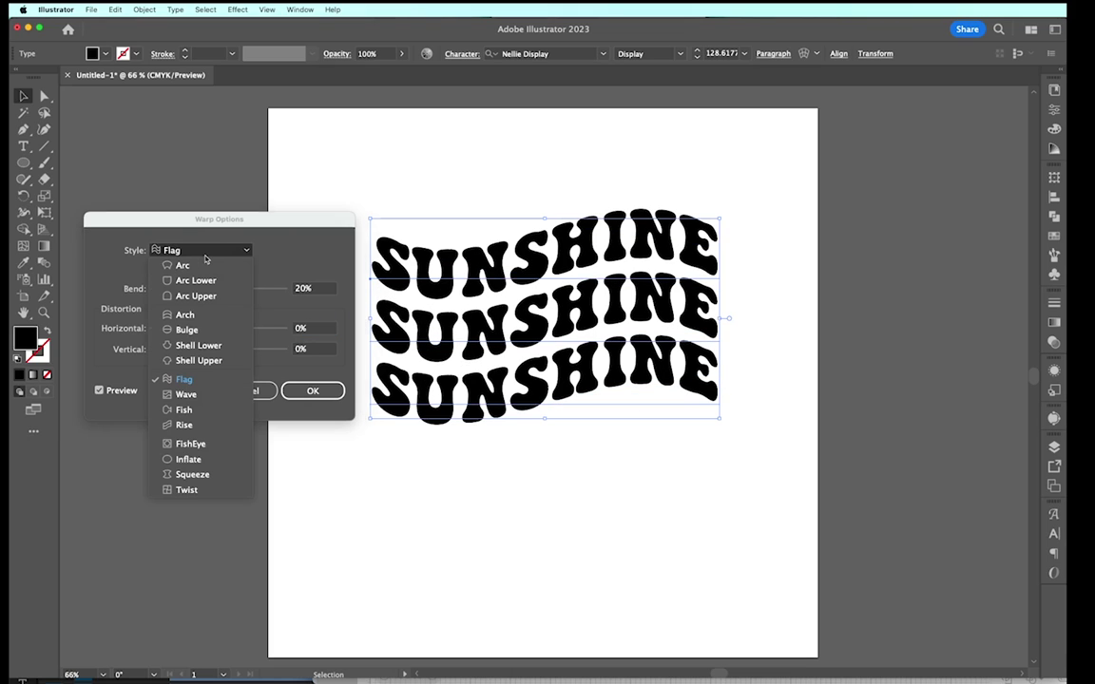
pyautogui.click(217, 393)
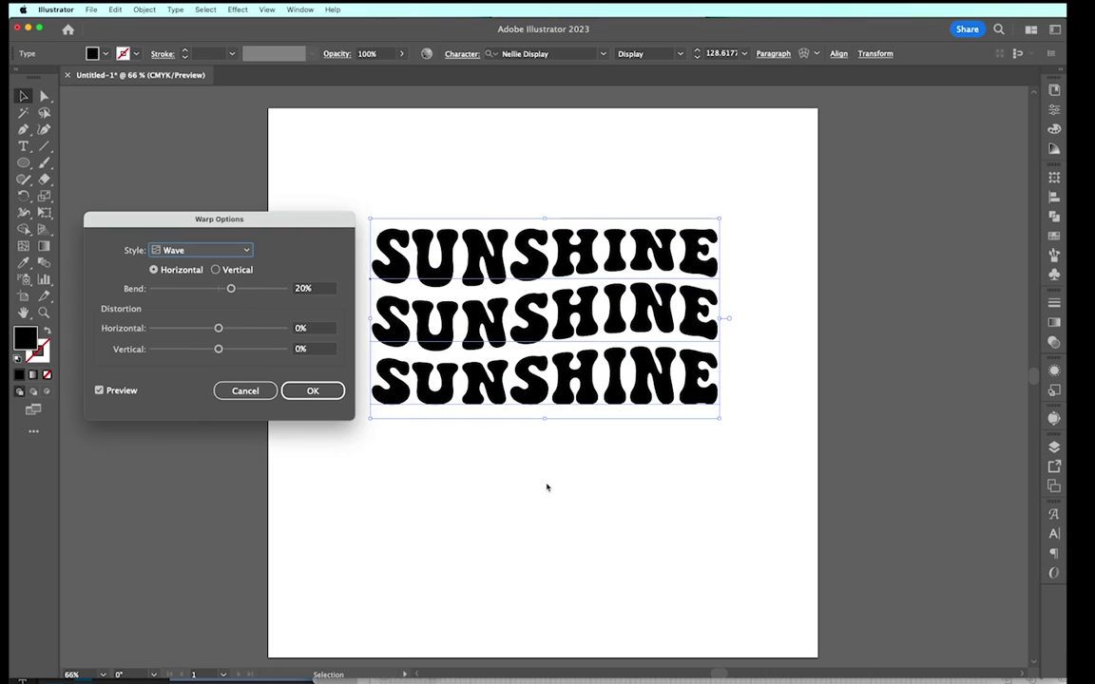
pyautogui.moveTo(230, 288); pyautogui.dragTo(252, 290)
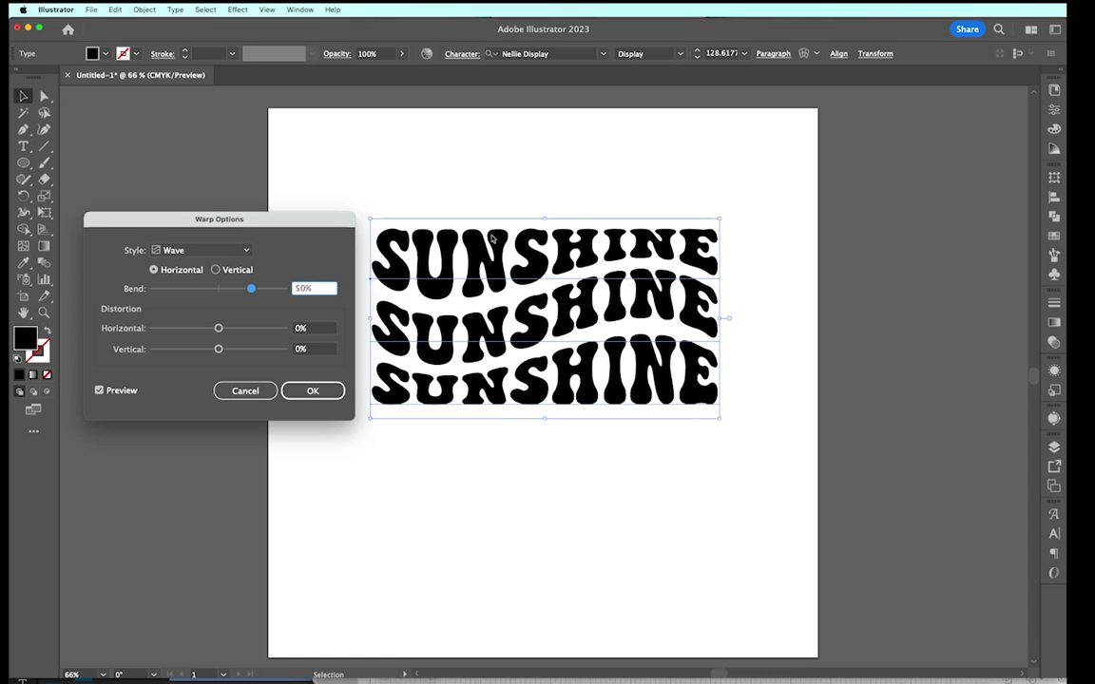
pyautogui.click(201, 249)
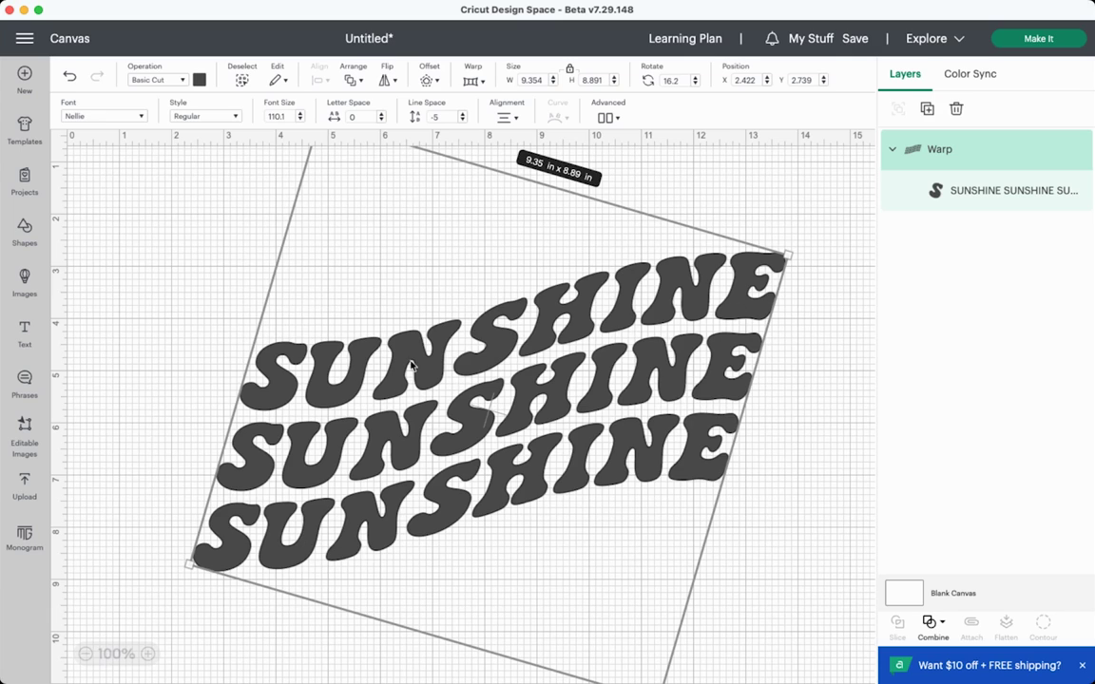
# - Make the SUNSHINE text yellow and check its lines in text-edit mode
pyautogui.click(199, 79)
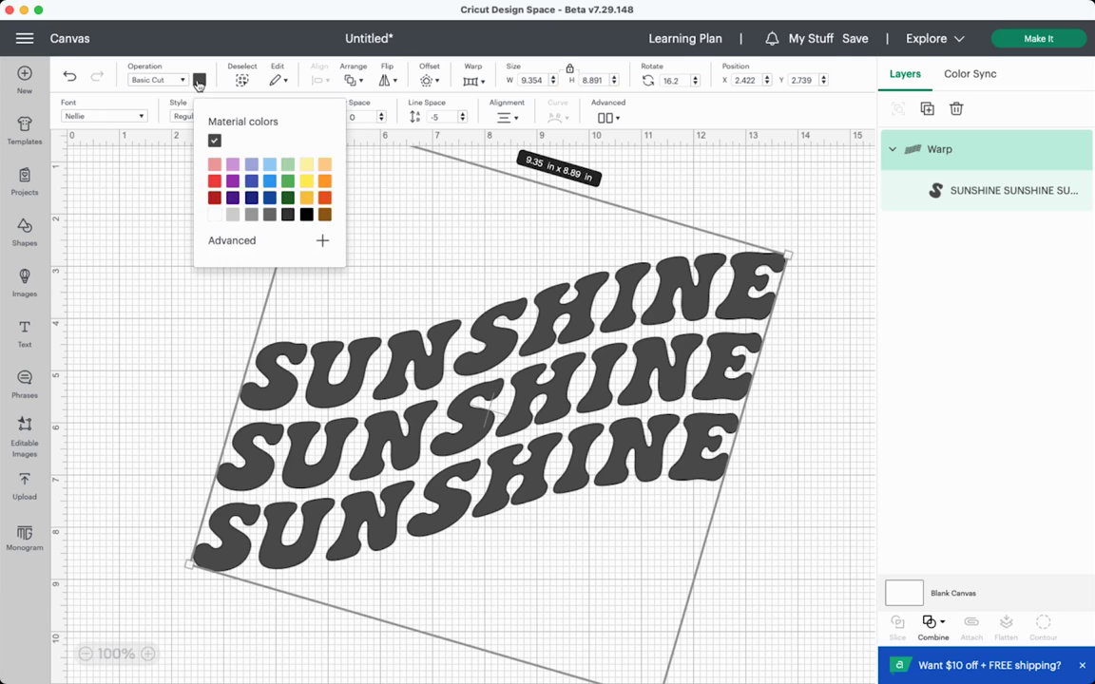
pyautogui.click(307, 204)
pyautogui.click(308, 205)
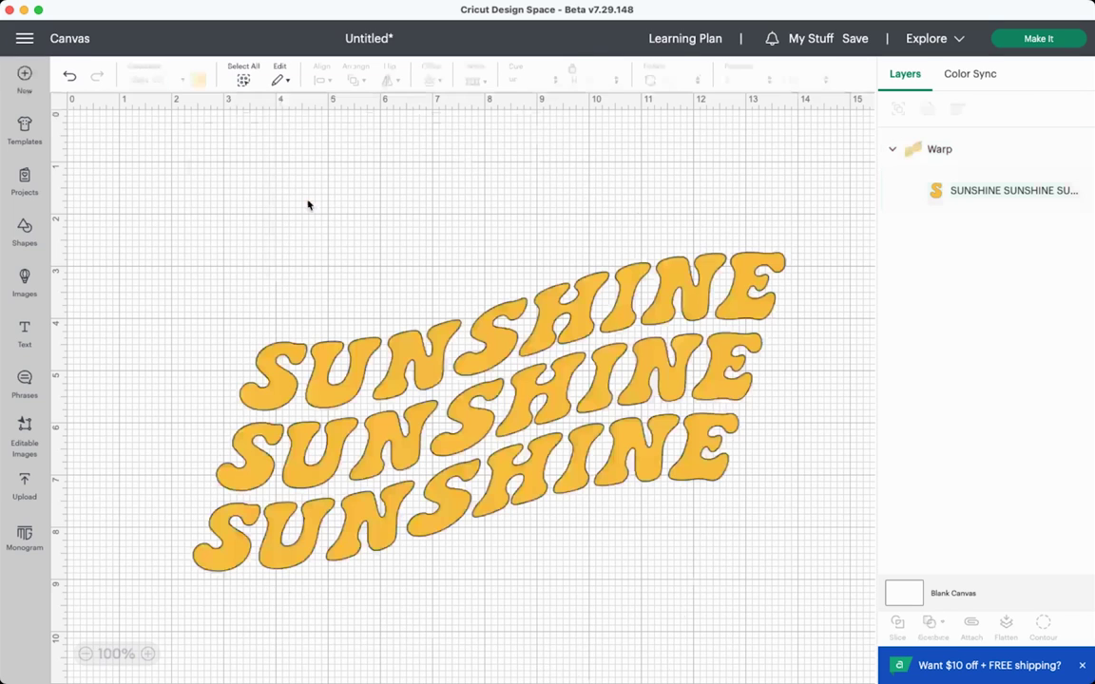
pyautogui.click(569, 378)
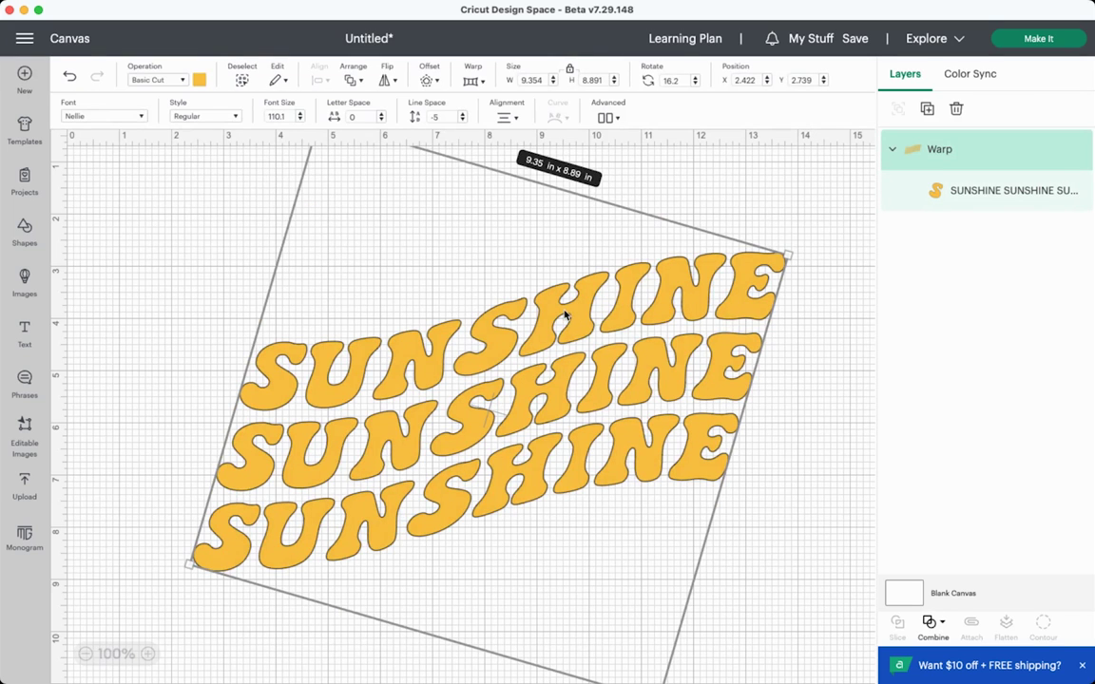
pyautogui.doubleClick(565, 316)
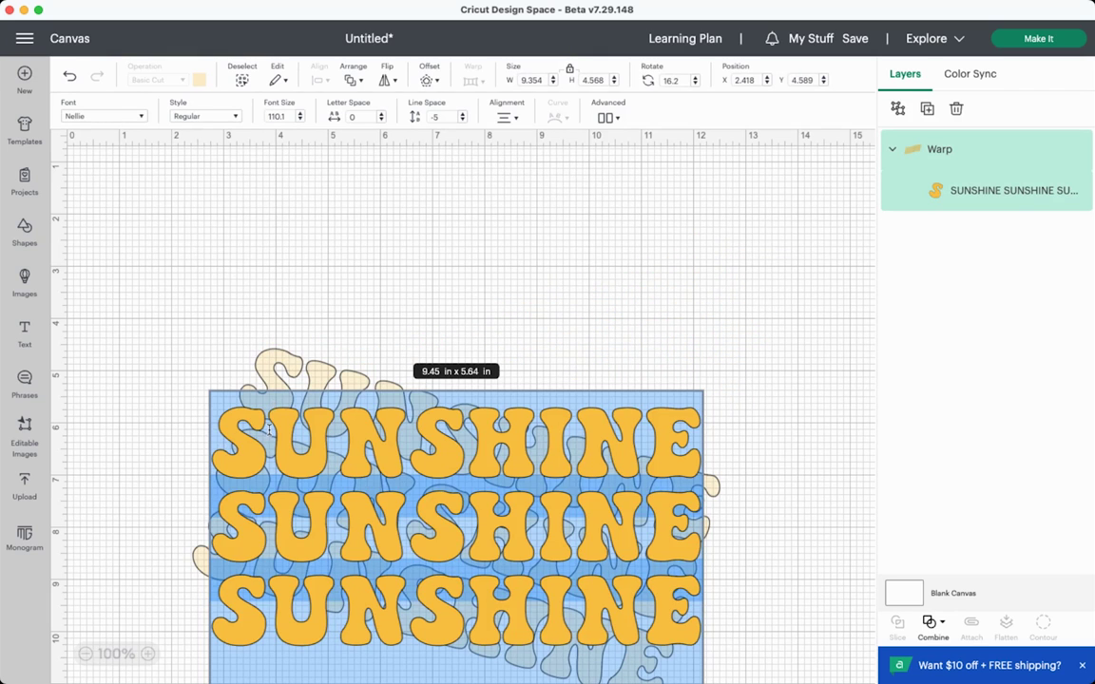
pyautogui.moveTo(246, 462); pyautogui.dragTo(705, 448)
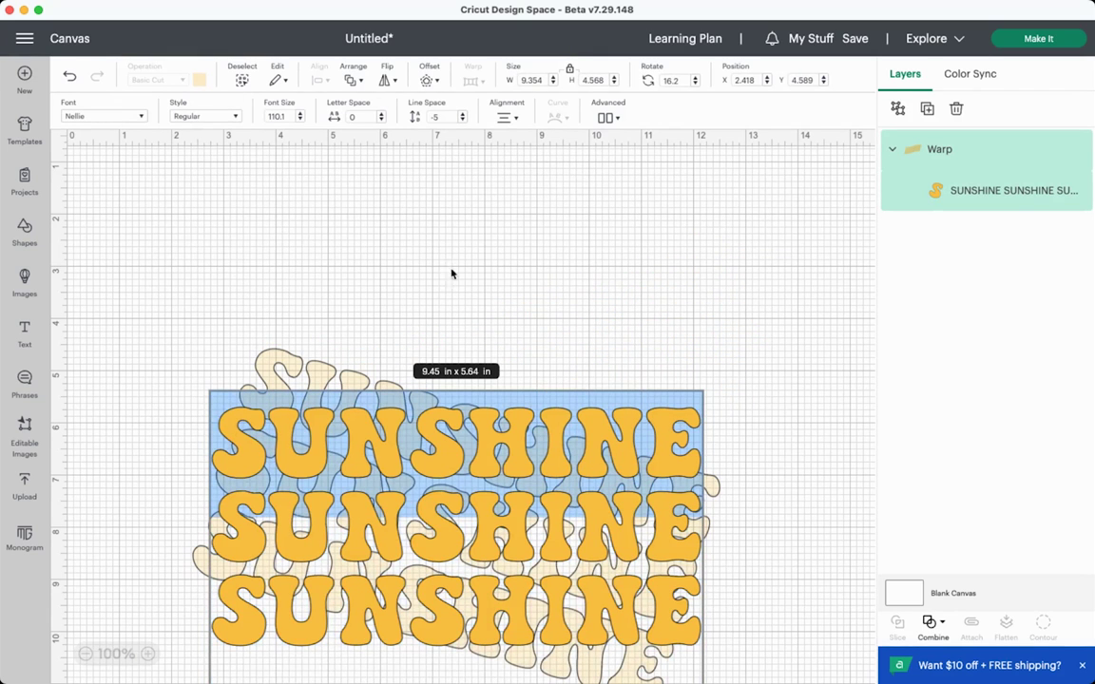
pyautogui.click(202, 95)
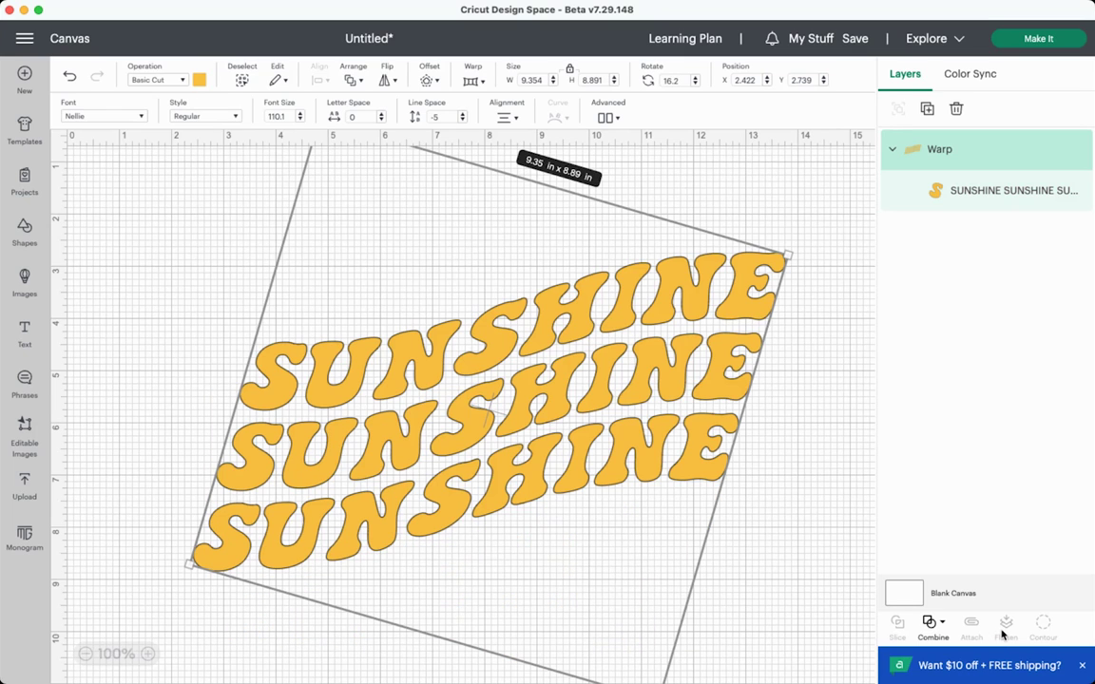
# - Set the operation to Print Then Cut, then undo back to one plain SUNSHINE line
pyautogui.click(159, 82)
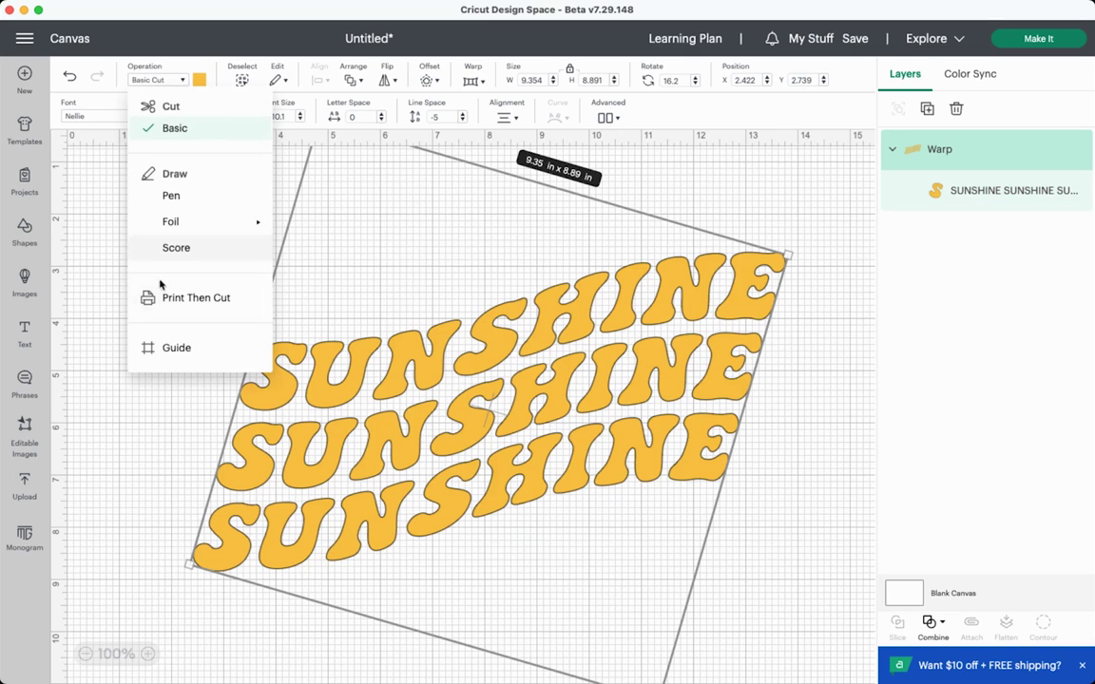
pyautogui.click(782, 193)
pyautogui.click(704, 271)
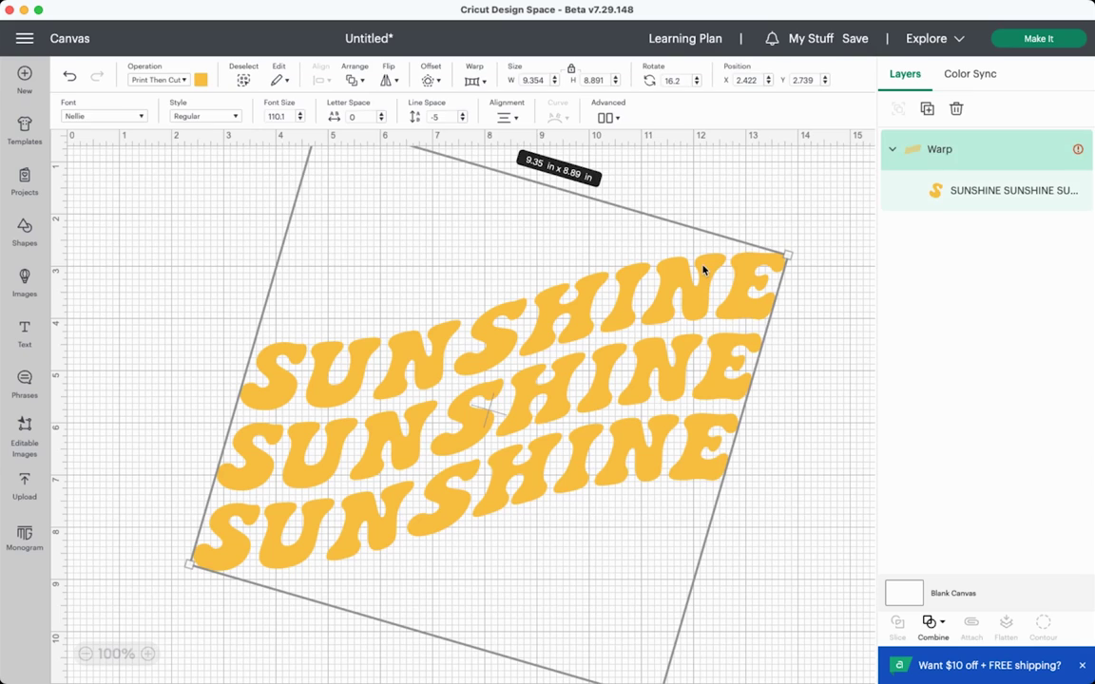
pyautogui.press('super+z')
pyautogui.press('super+z')
pyautogui.press('super+z')
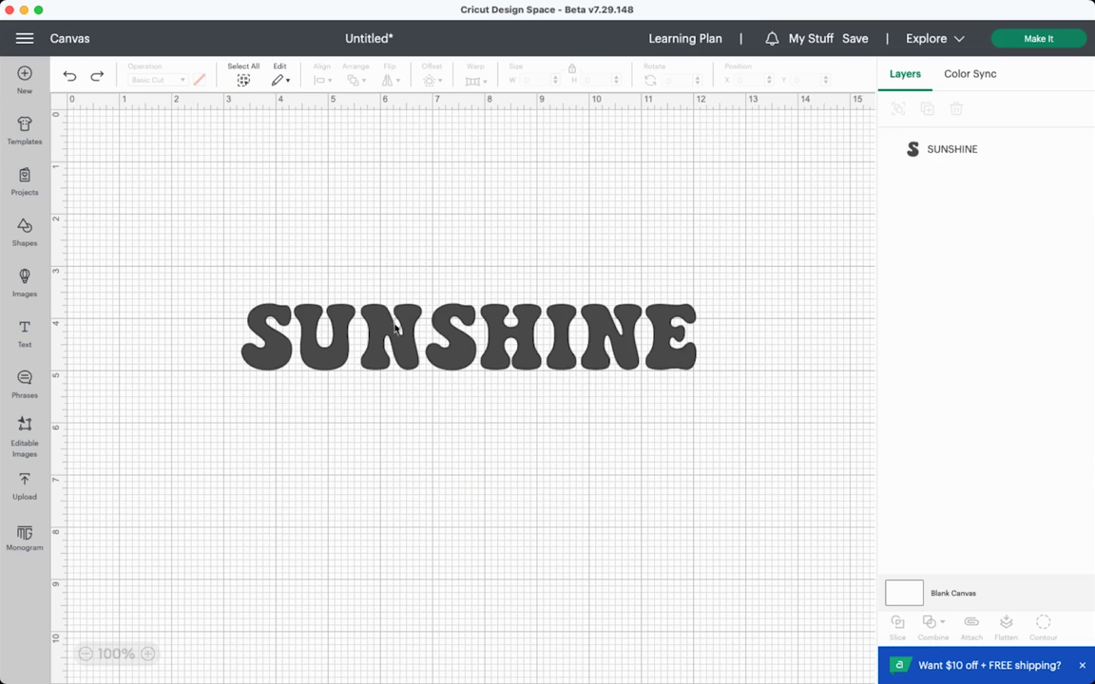
# - Apply wavy warp style 11 to the SUNSHINE text
pyautogui.click(513, 348)
pyautogui.click(474, 73)
pyautogui.scroll(-4, 606, 286)
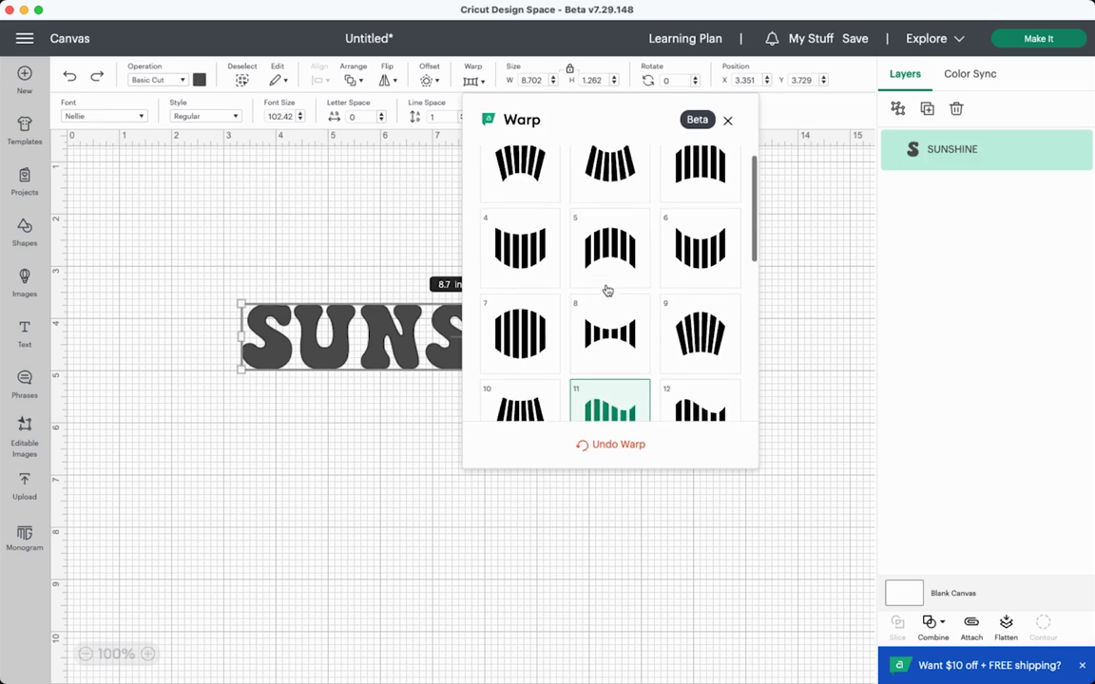
pyautogui.click(608, 278)
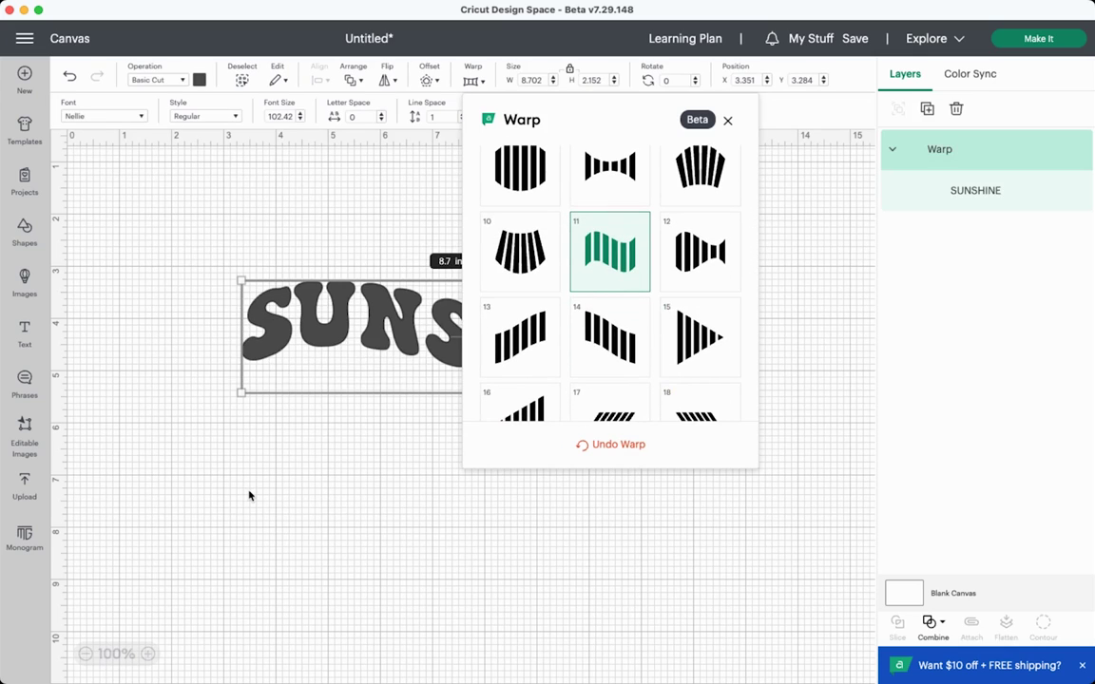
pyautogui.click(177, 447)
# - Duplicate the warped SUNSHINE line twice, placing each copy below the previous one
pyautogui.click(405, 311)
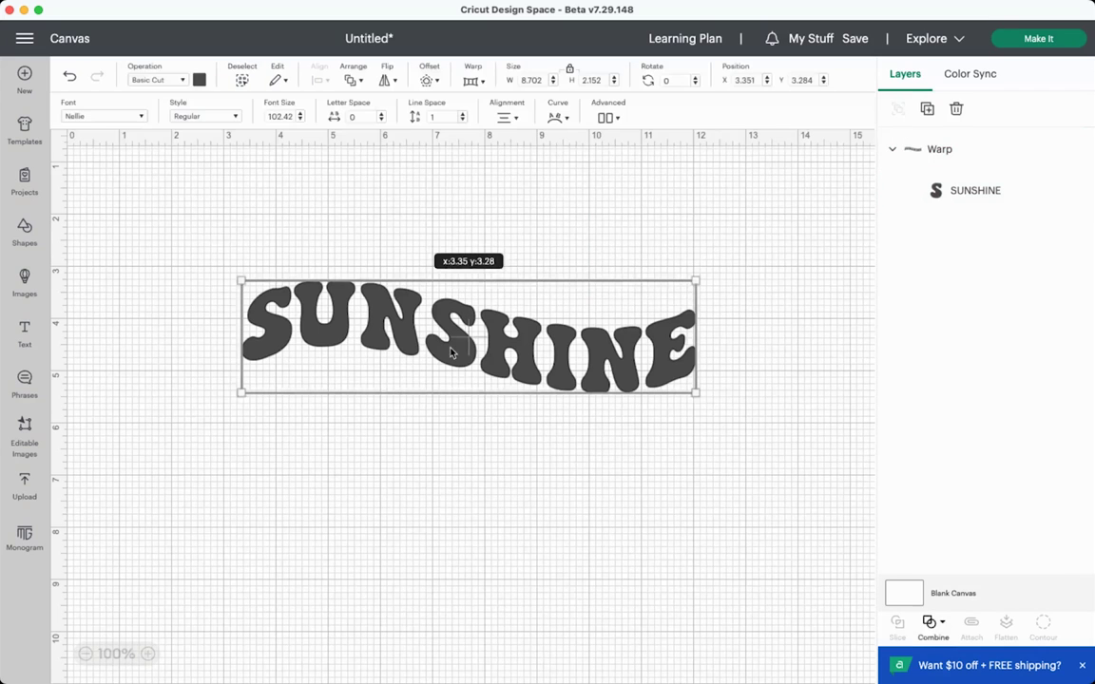
pyautogui.press('super+d')
pyautogui.moveTo(453, 252); pyautogui.dragTo(538, 428)
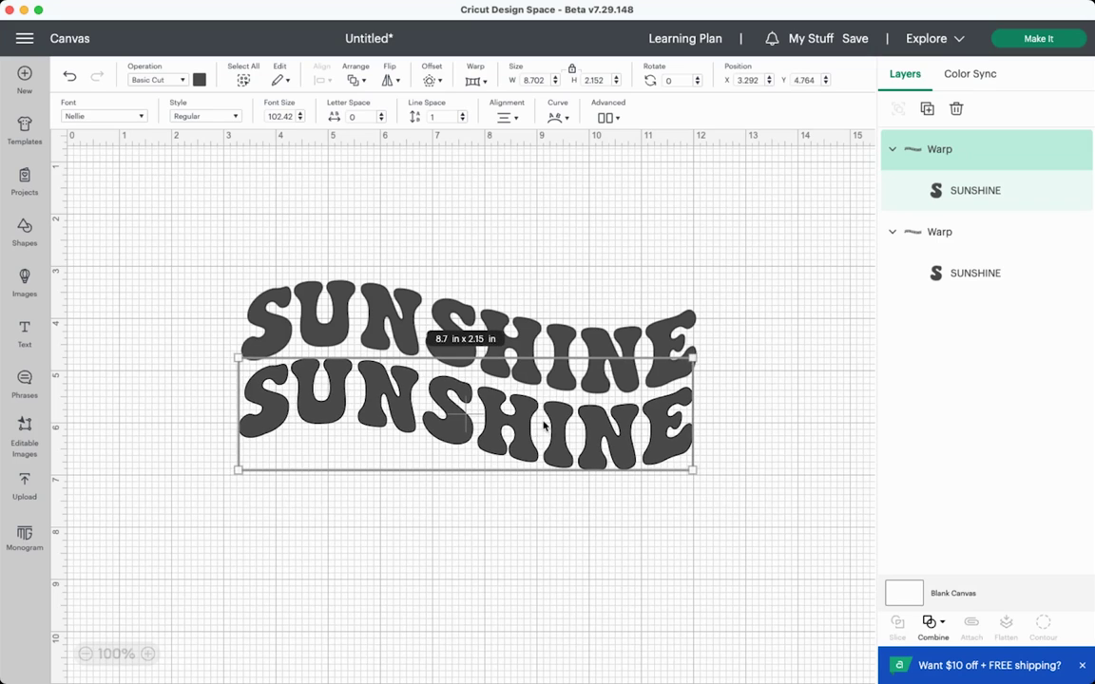
pyautogui.click(539, 280)
pyautogui.click(538, 283)
pyautogui.press('super+d')
pyautogui.moveTo(539, 284); pyautogui.dragTo(472, 496)
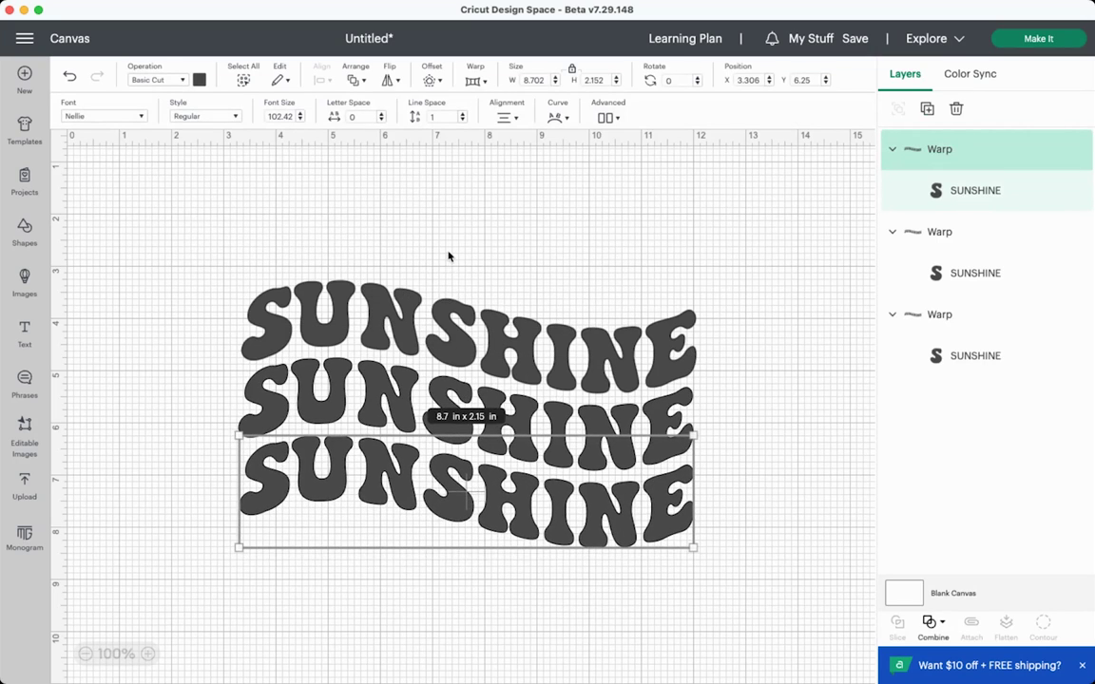
# - Center all three SUNSHINE lines horizontally and distribute them evenly vertically
pyautogui.press('super+a')
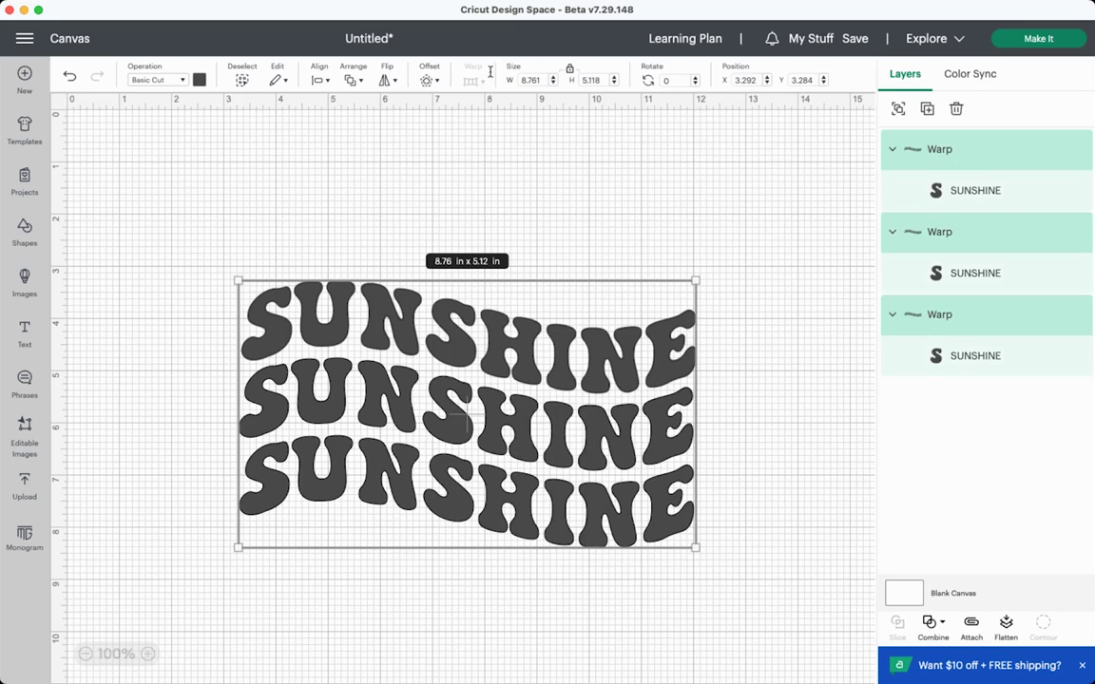
pyautogui.click(320, 80)
pyautogui.click(389, 155)
pyautogui.click(319, 80)
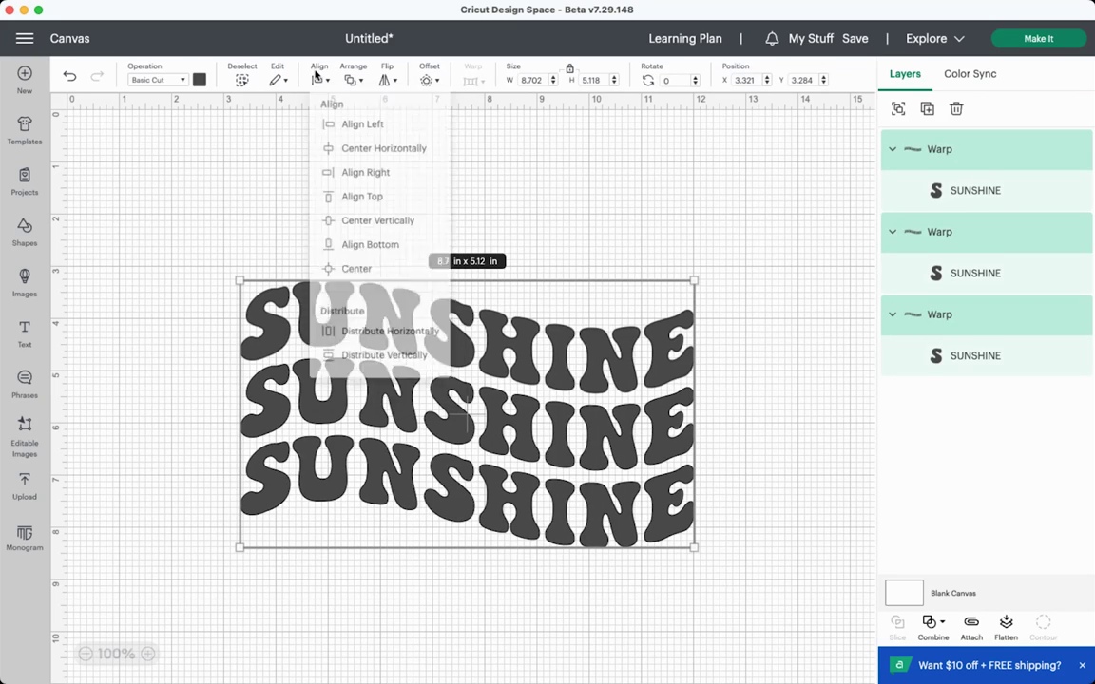
pyautogui.click(388, 379)
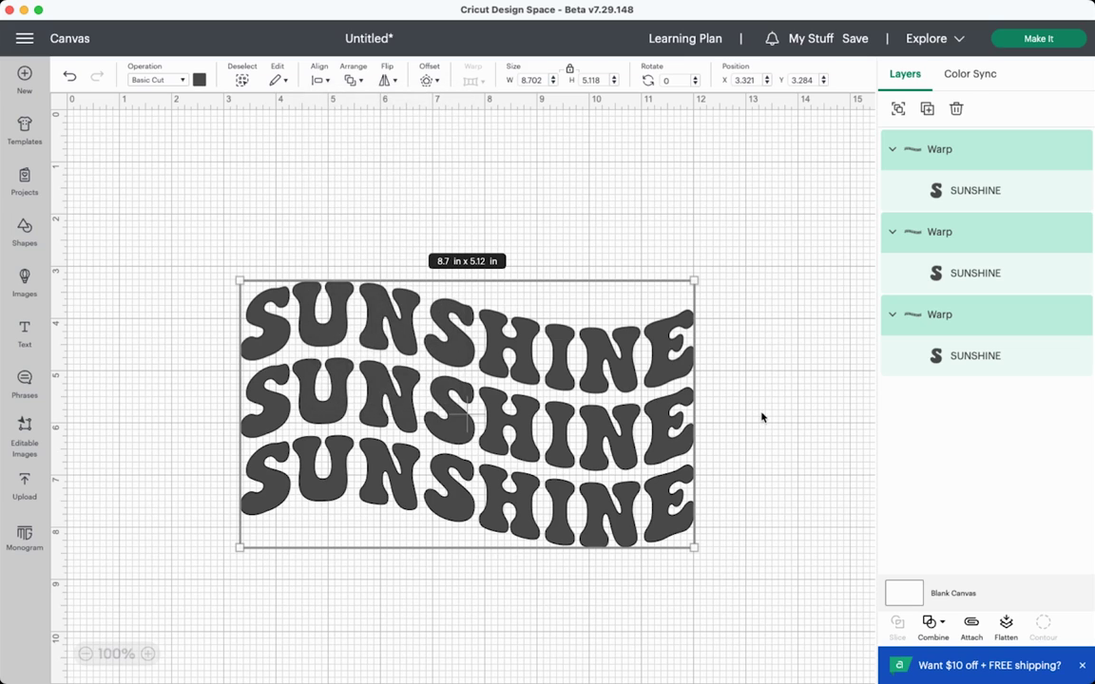
pyautogui.click(746, 385)
# - Color the top SUNSHINE line pink and the middle line light orange
pyautogui.click(519, 321)
pyautogui.click(198, 79)
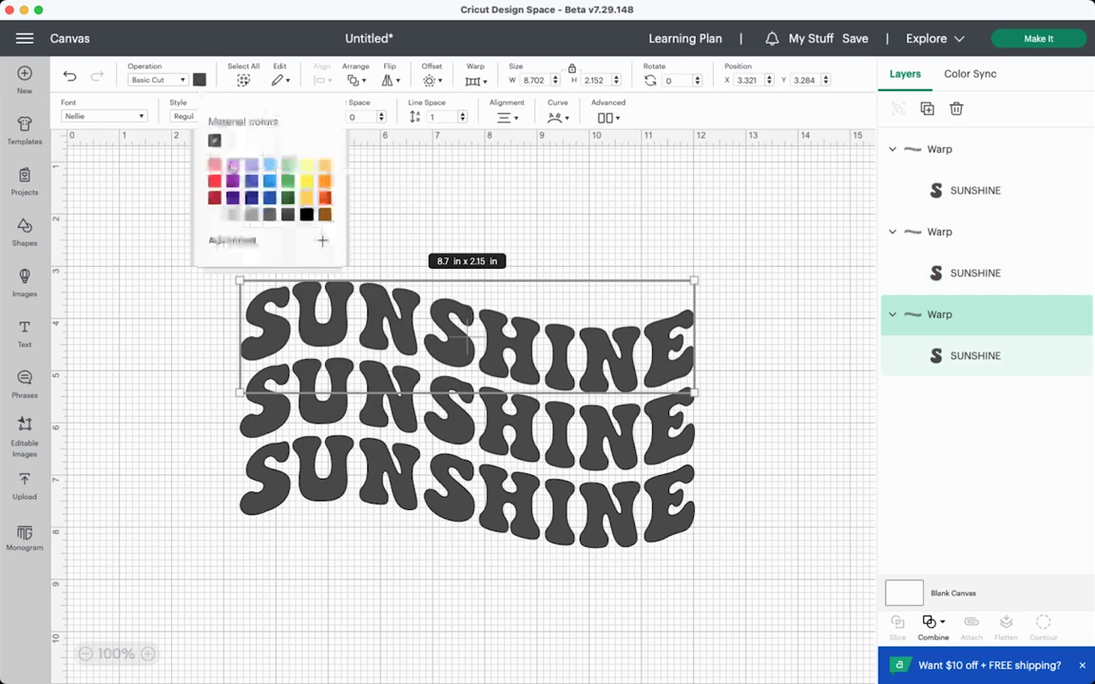
pyautogui.click(214, 164)
pyautogui.click(399, 413)
pyautogui.click(409, 382)
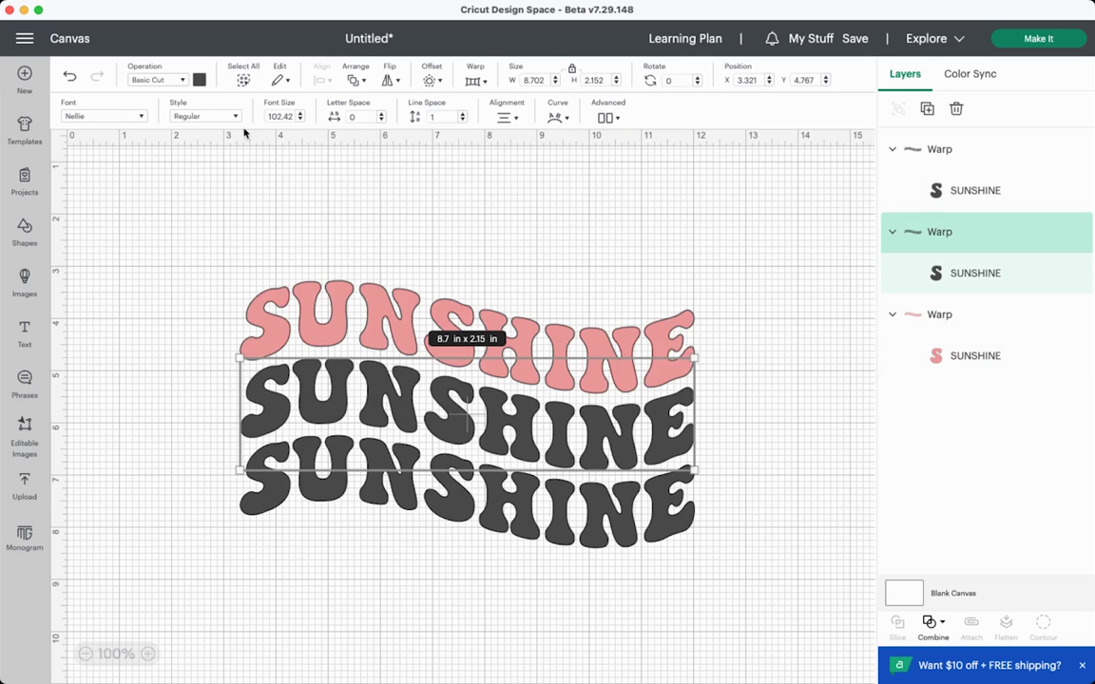
pyautogui.click(197, 78)
pyautogui.click(324, 163)
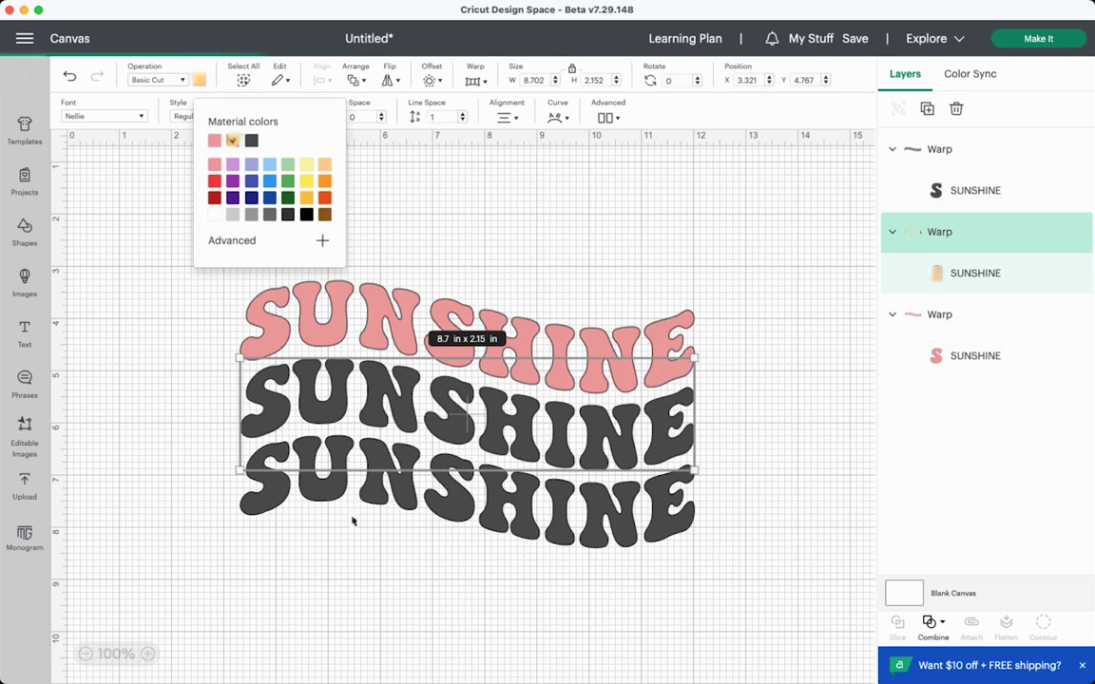
pyautogui.click(354, 518)
# - Color the bottom SUNSHINE line yellow, then reselect the middle and top lines
pyautogui.click(323, 494)
pyautogui.click(198, 79)
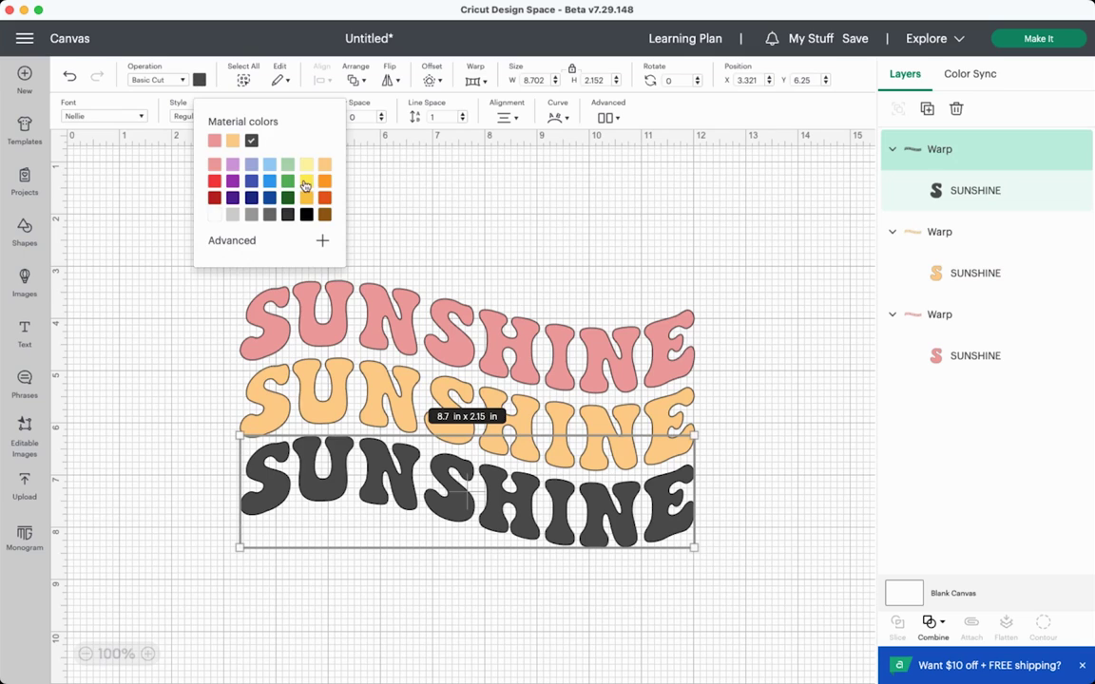
pyautogui.click(277, 167)
pyautogui.click(751, 210)
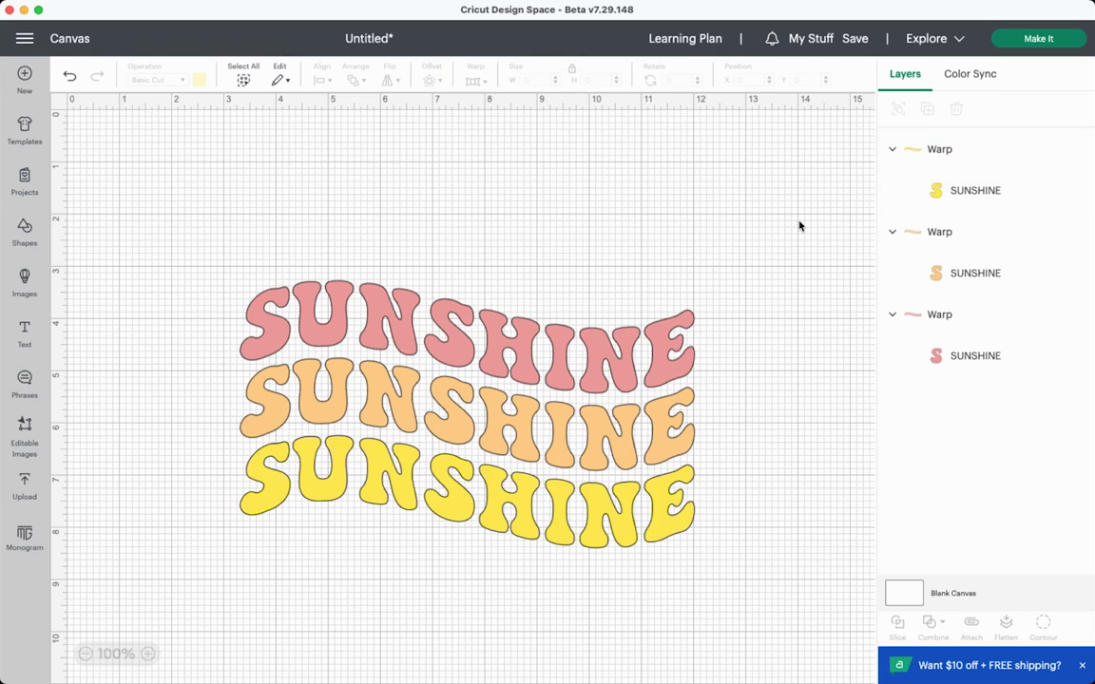
pyautogui.click(521, 413)
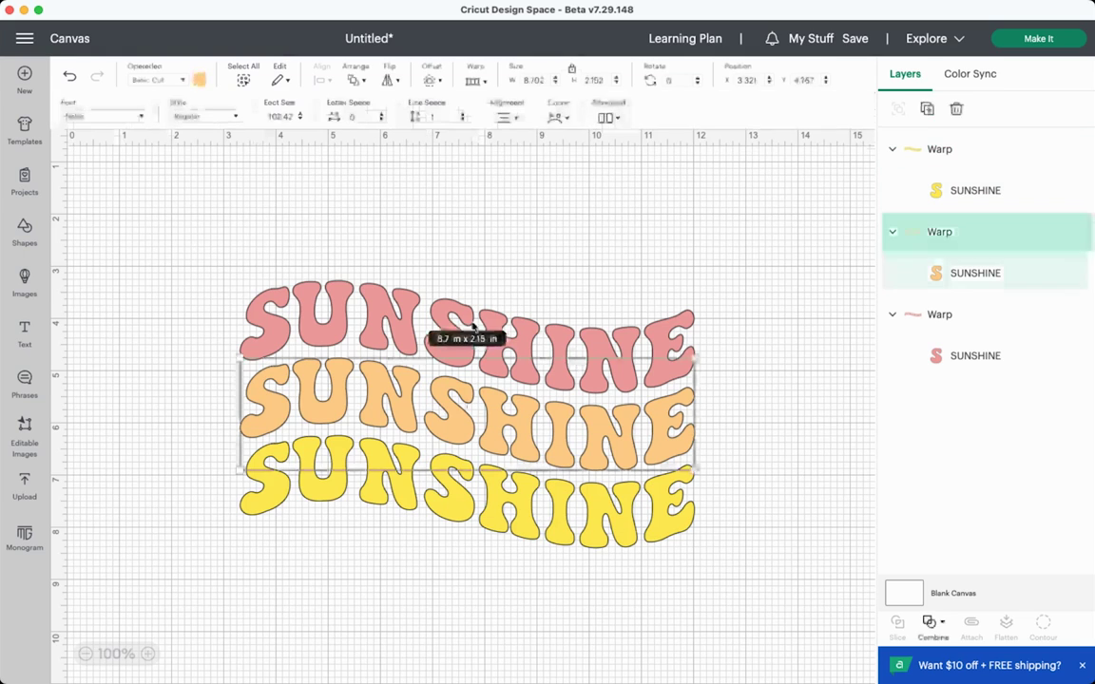
pyautogui.click(419, 314)
# - Apply rising warp style 13 to the pink, orange and yellow SUNSHINE lines in turn
pyautogui.click(472, 81)
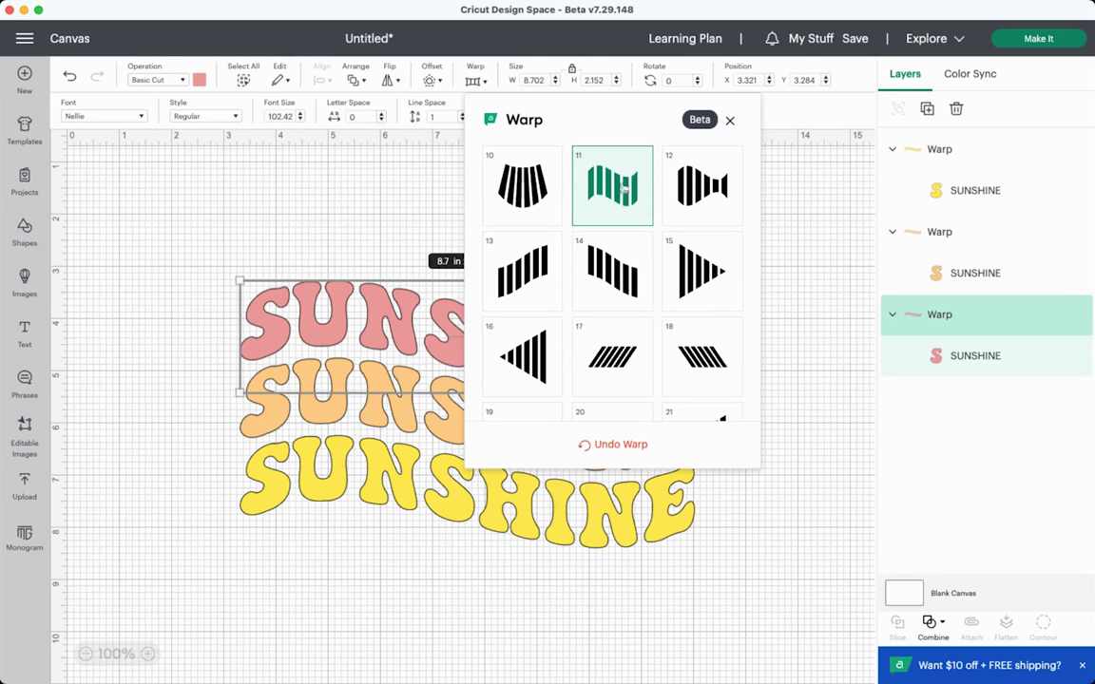
pyautogui.click(518, 285)
pyautogui.click(281, 368)
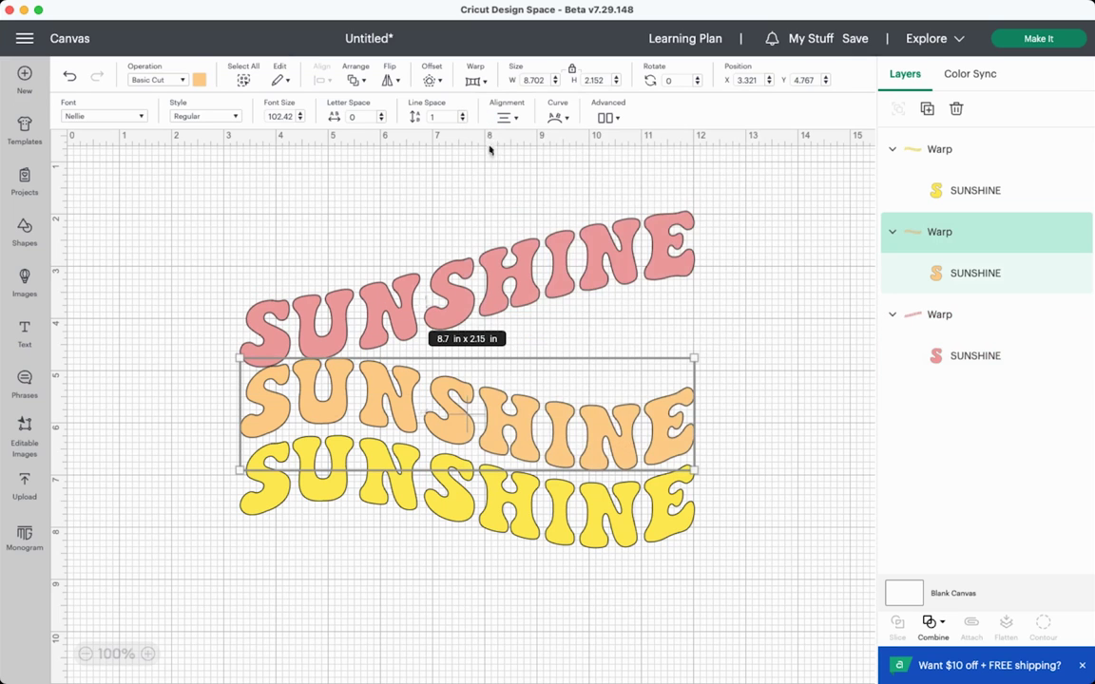
pyautogui.click(473, 81)
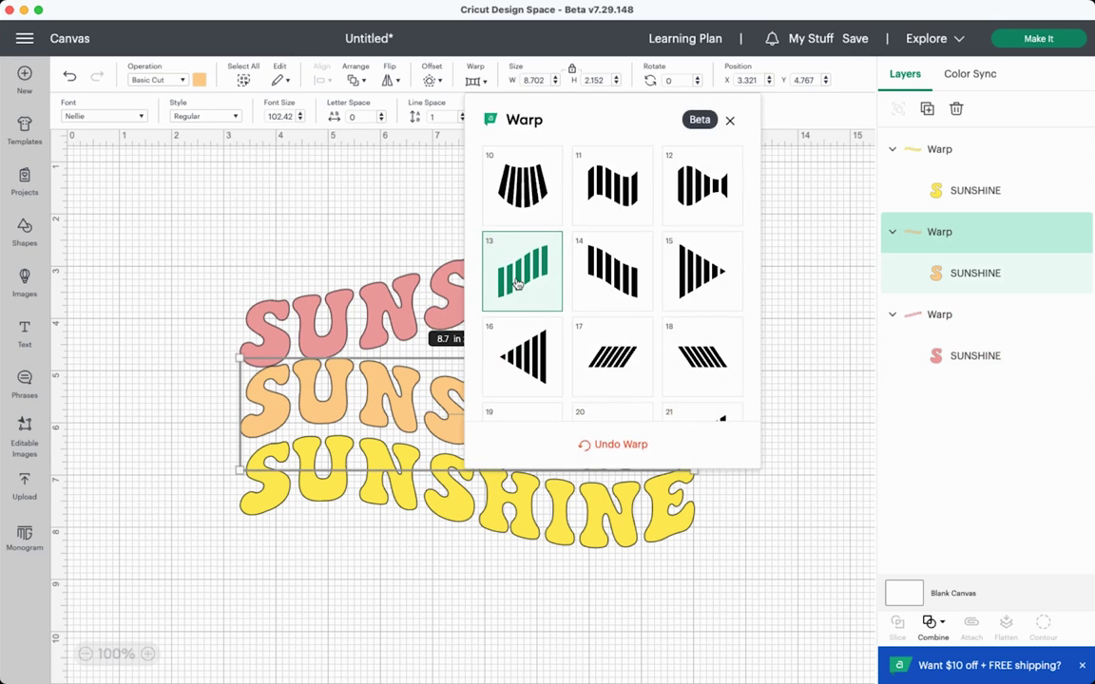
pyautogui.click(518, 285)
pyautogui.click(381, 447)
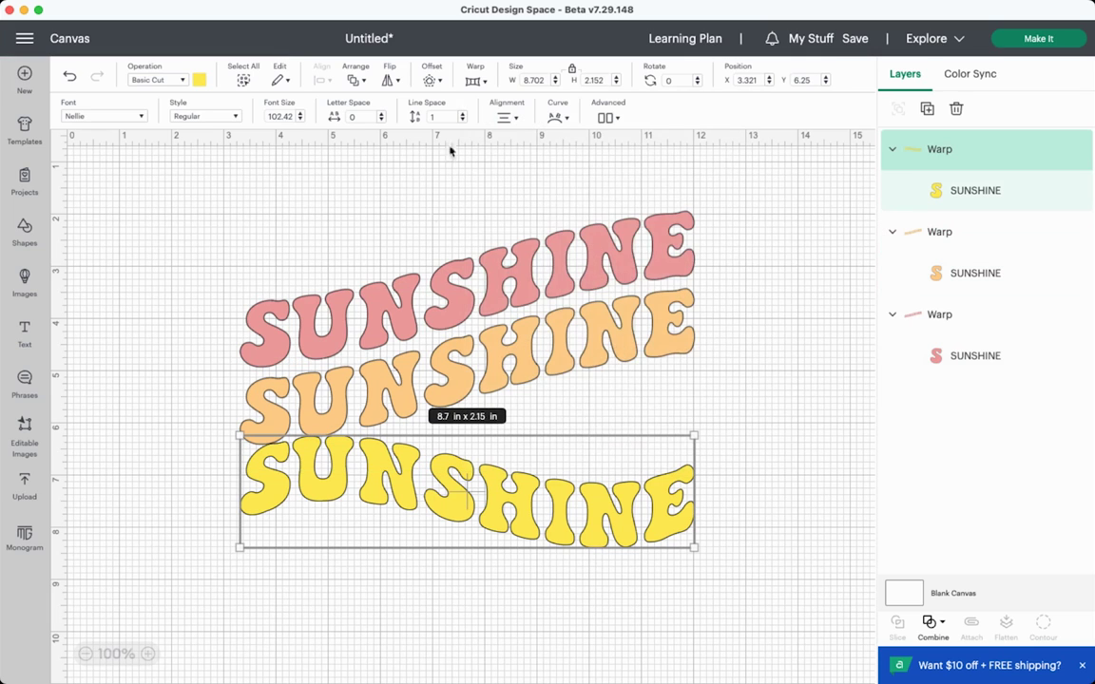
pyautogui.click(472, 81)
pyautogui.click(491, 254)
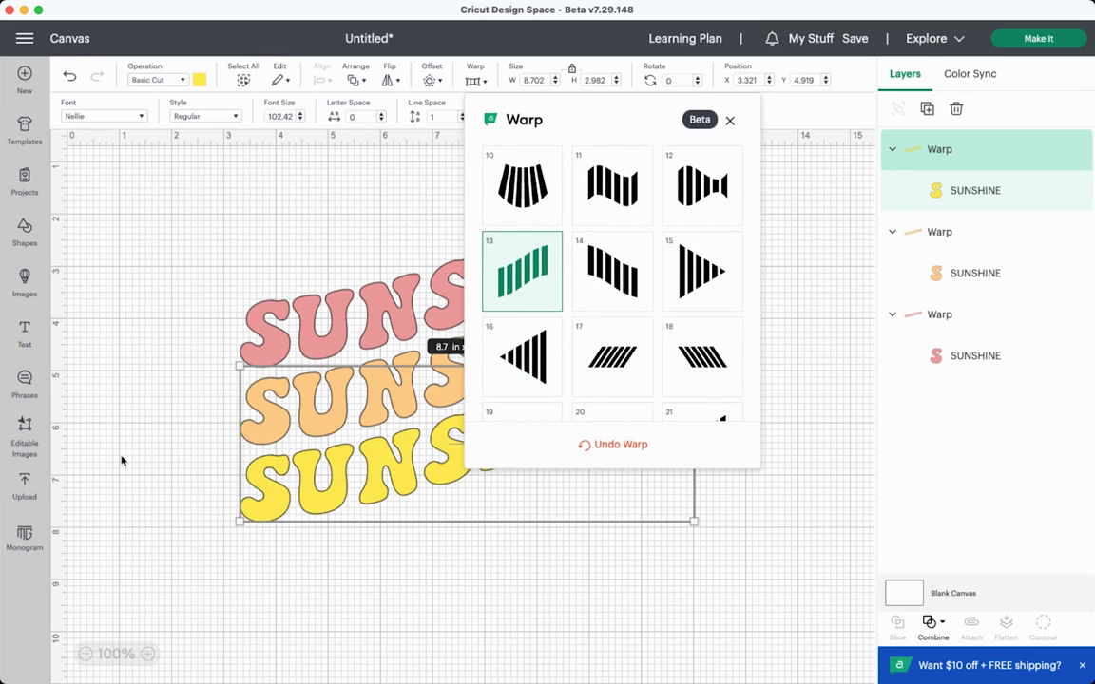
pyautogui.click(166, 475)
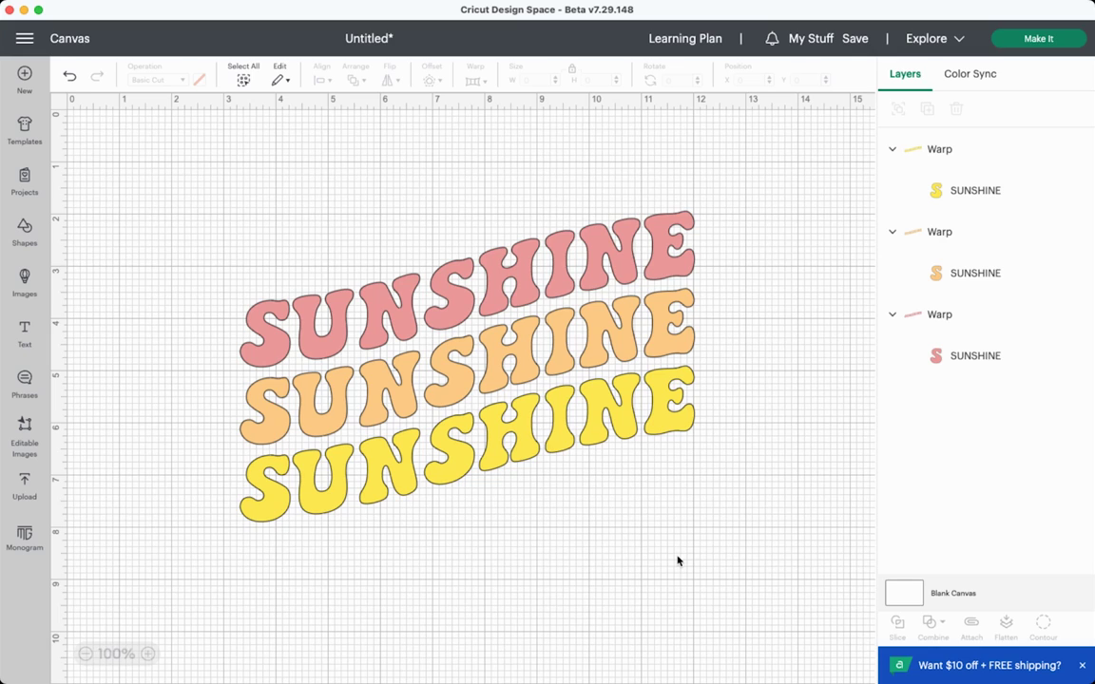